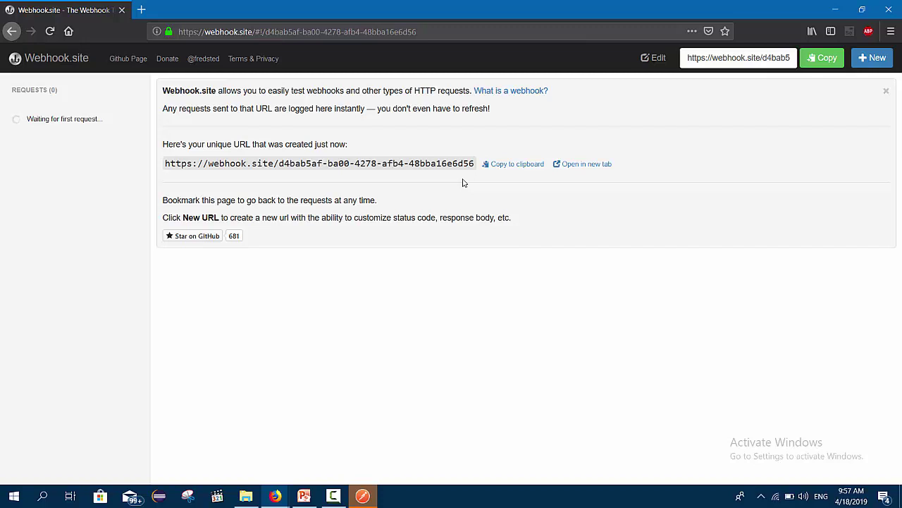
Switch to Postman, dismiss the Create New window and close the open request tabs.
mouse_move(26, 119)
mouse_down()
mouse_move(103, 119)
mouse_move(26, 119)
mouse_up()
key(alt+Tab)
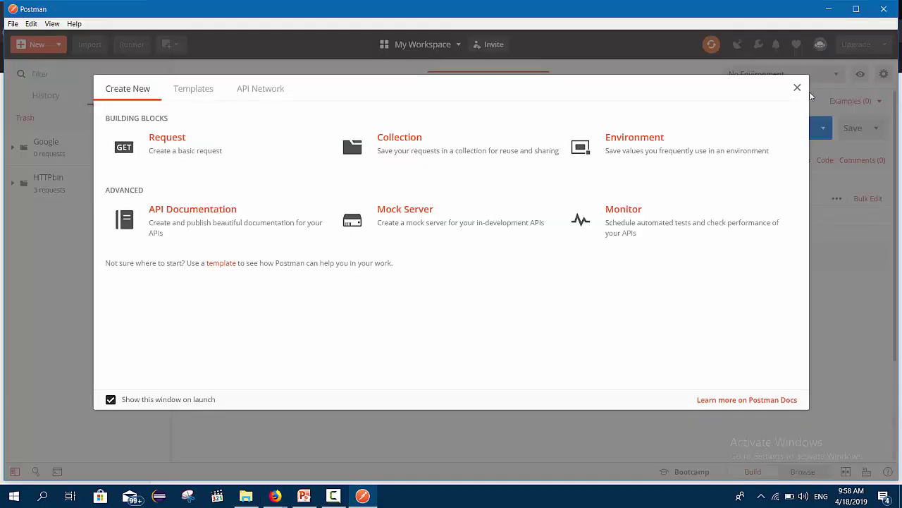
click(798, 88)
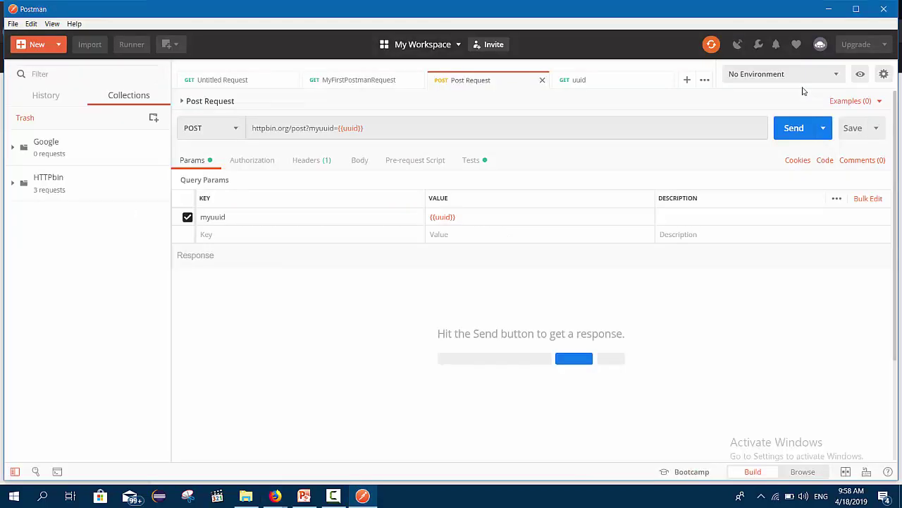
click(542, 80)
click(430, 81)
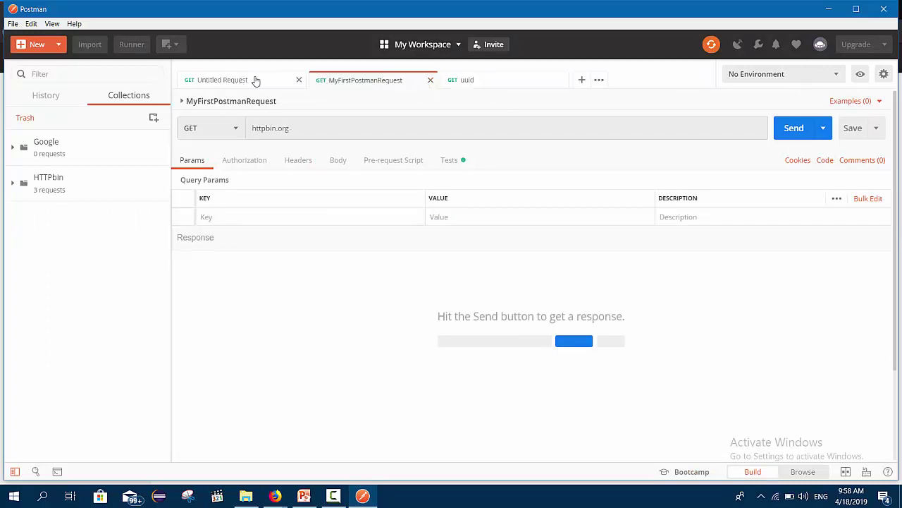
click(299, 81)
Copy the unique URL from Webhook.site and send a GET request to it from an untitled Postman request.
key(alt+Tab)
click(407, 162)
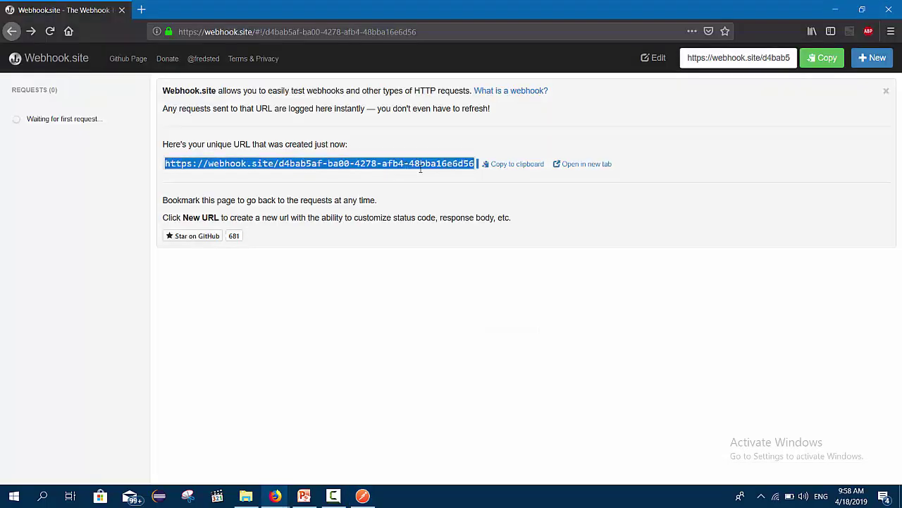
click(822, 57)
key(alt+Tab)
click(478, 129)
key(ctrl+v)
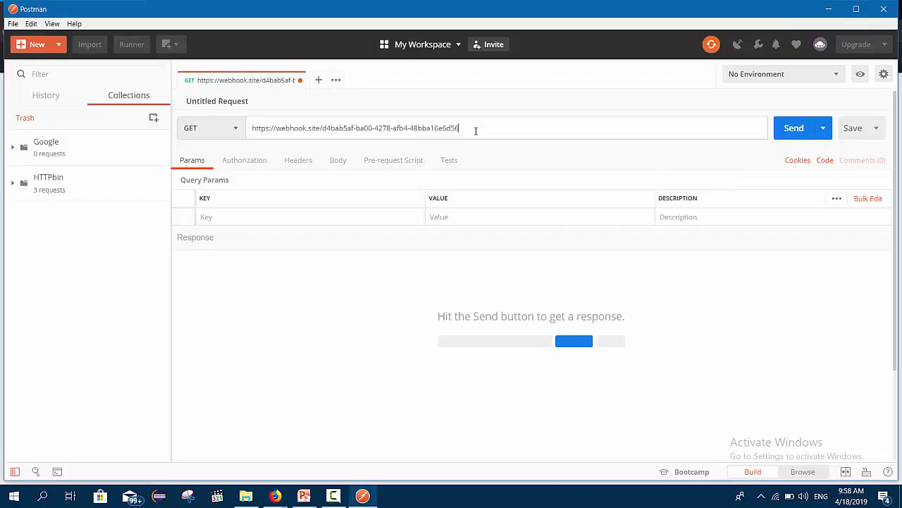
click(794, 130)
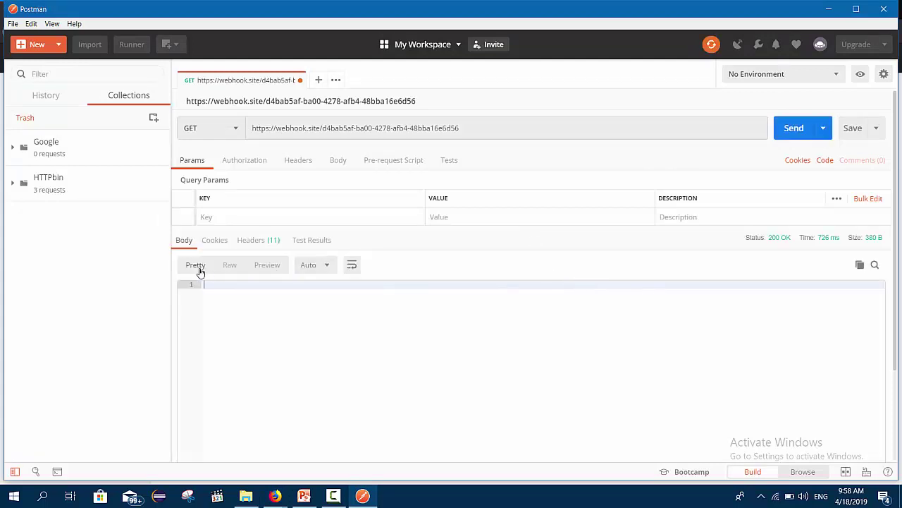
Examine the response headers and return to the response body.
click(273, 241)
scroll(289, 342, down, 3)
scroll(289, 342, up, 3)
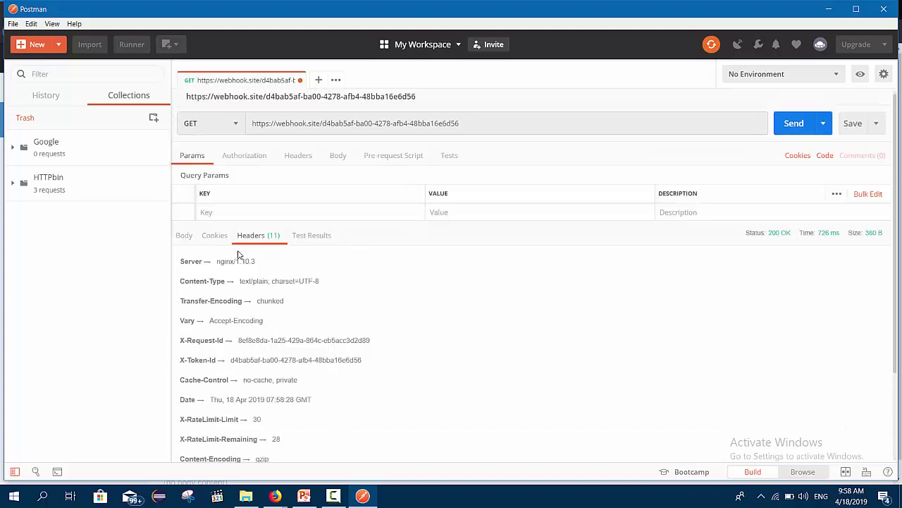
click(184, 237)
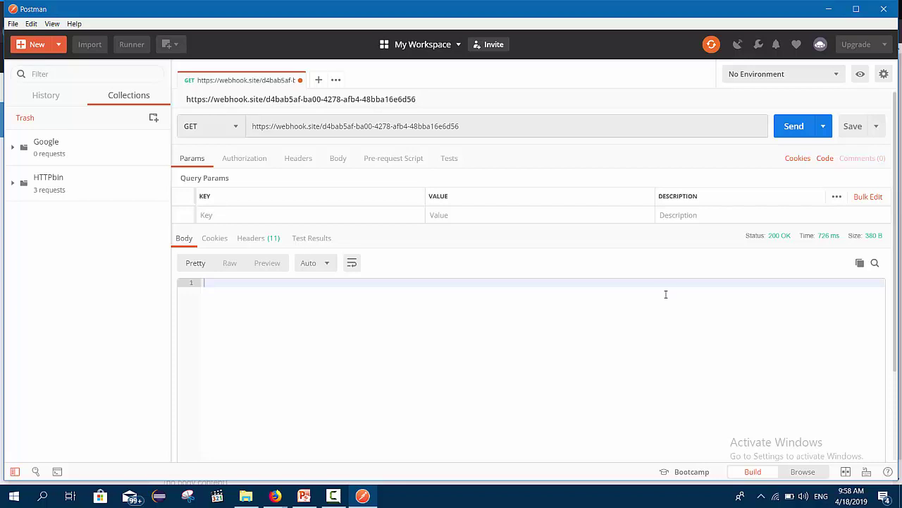
Switch to Webhook.site and examine the logged GET request's details, headers, query strings and form values.
key(alt+Tab)
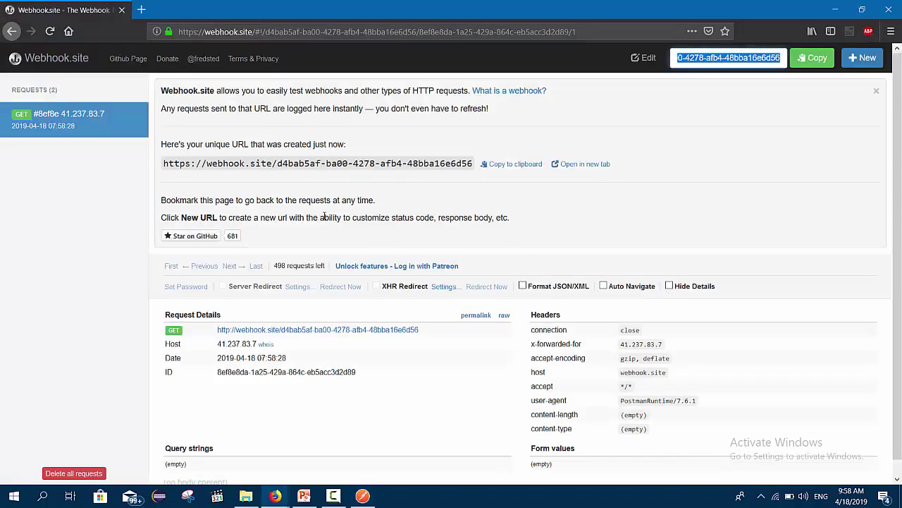
mouse_move(5, 110)
mouse_move(38, 115)
scroll(394, 191, down, 1)
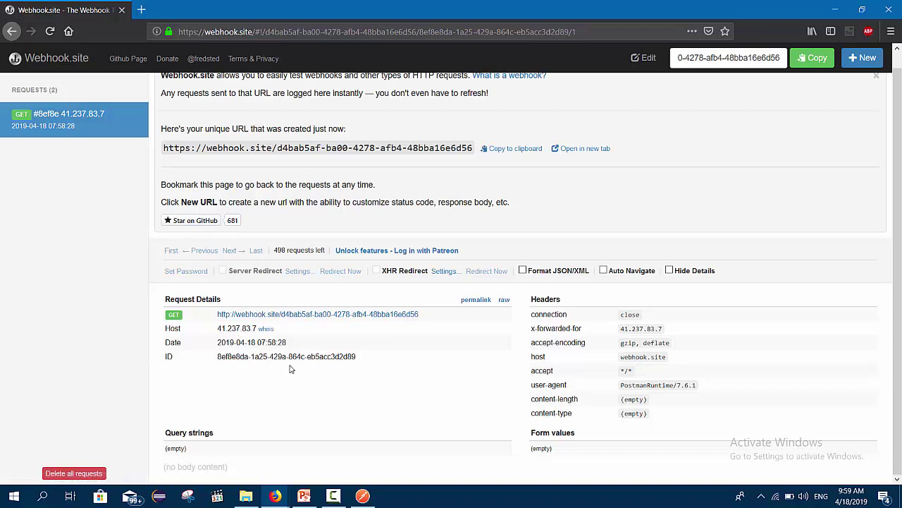
drag(649, 415, 601, 372)
click(579, 444)
Back in Postman, add the query parameter par1 with value nezam, send the request and maximize the window.
click(363, 495)
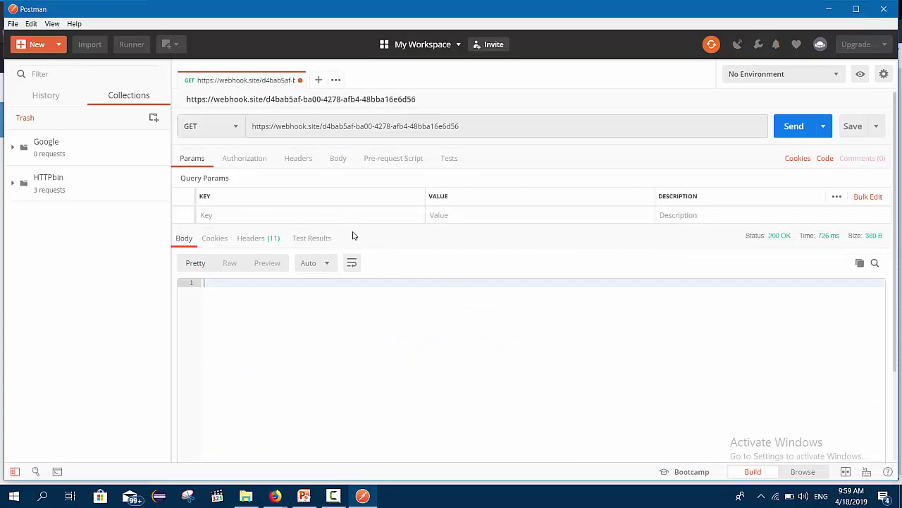
click(233, 158)
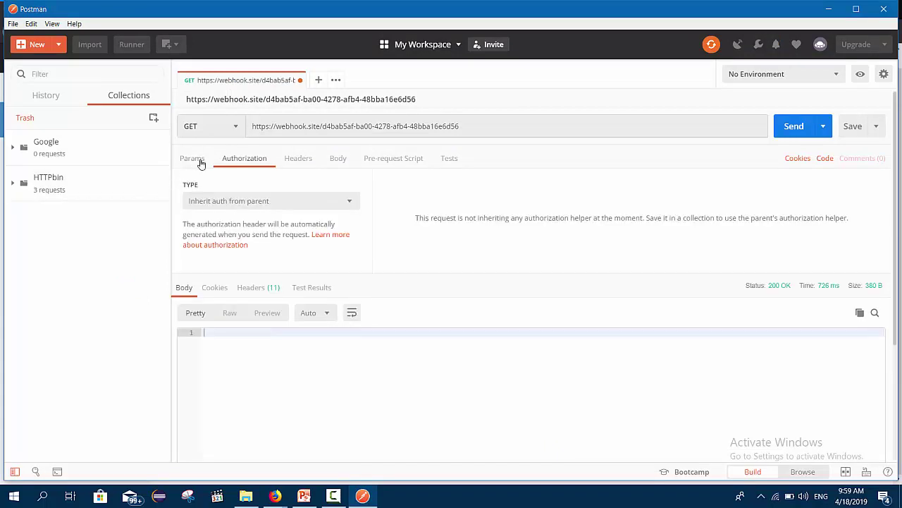
click(192, 159)
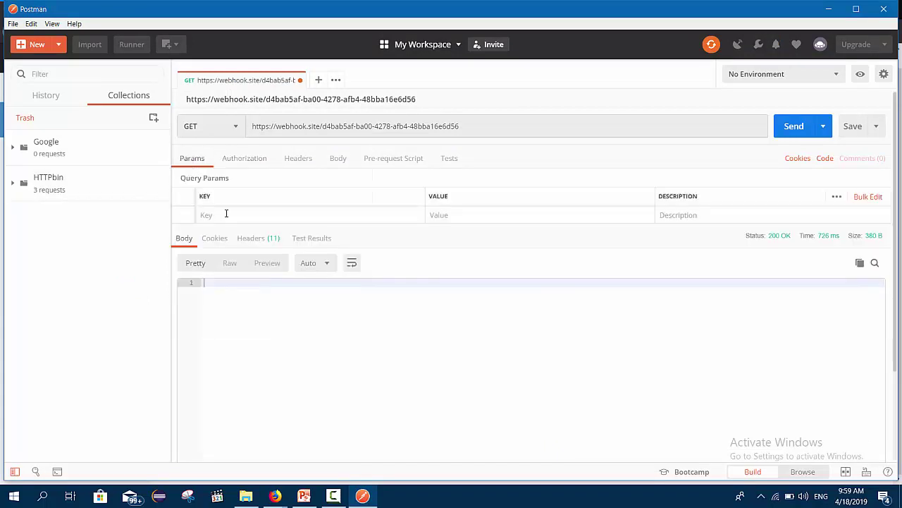
click(269, 215)
text(par1)
key(Tab)
text(nezam)
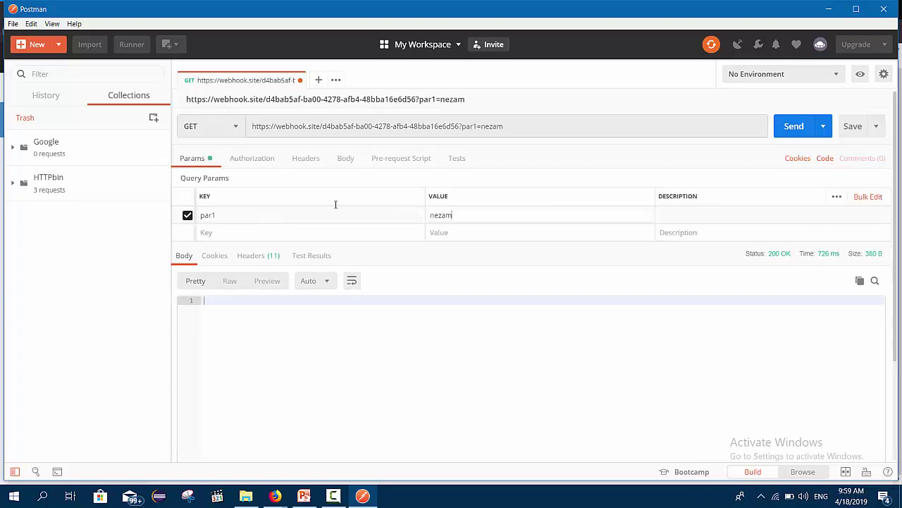
click(788, 126)
click(856, 8)
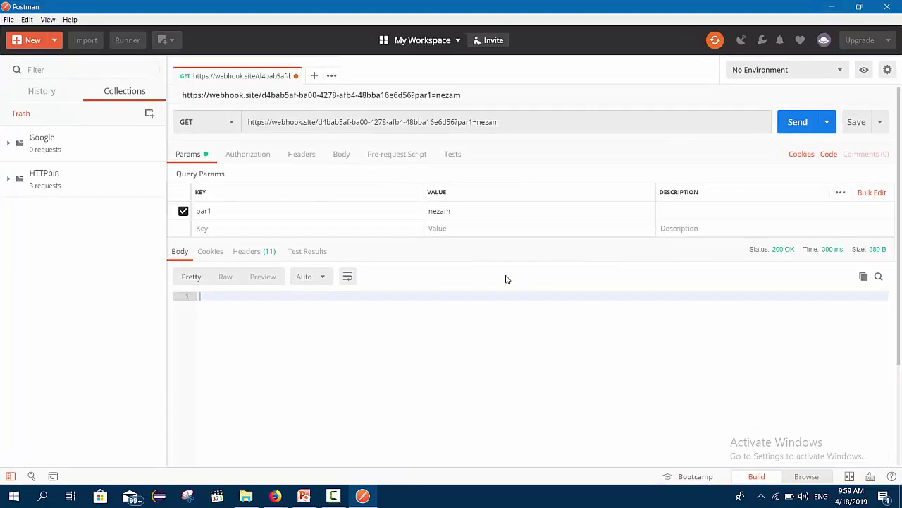
Open the newest logged request in Webhook.site and check its query strings for par1.
key(alt+Tab)
click(45, 170)
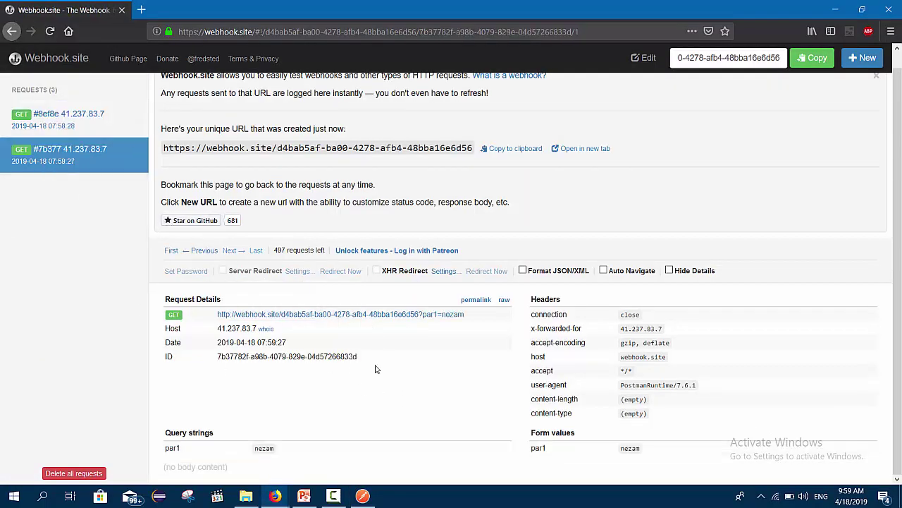
drag(216, 433, 165, 433)
click(195, 436)
double_click(285, 450)
click(354, 412)
Return to Postman, append &par2=schools to the request URL and send the request.
key(alt+Tab)
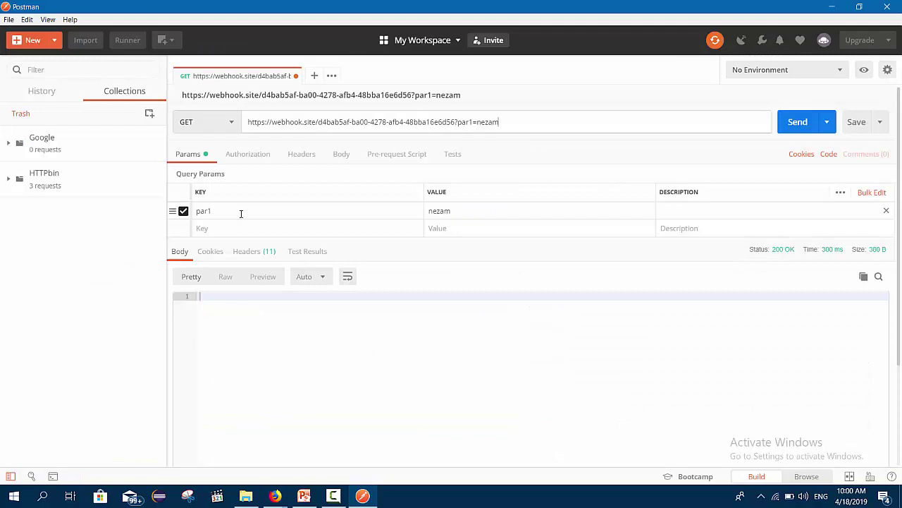
click(240, 212)
click(540, 122)
text(&par2)
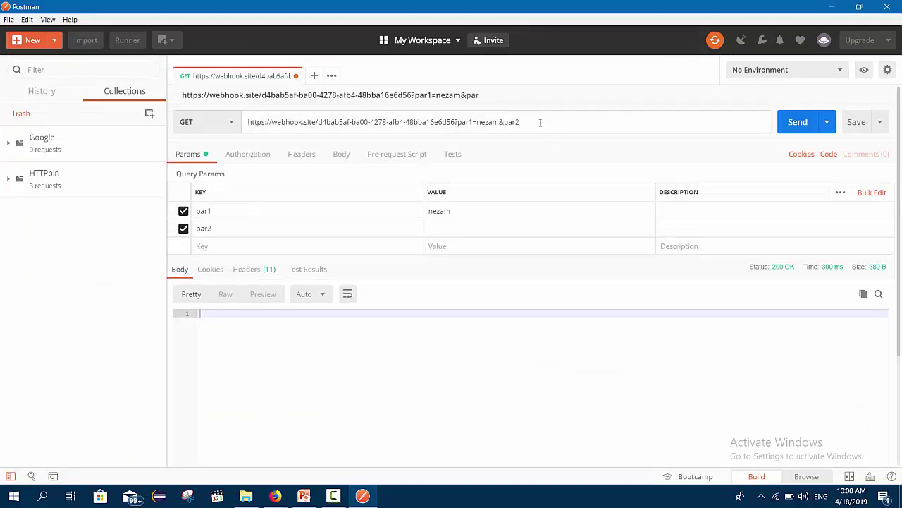
text(=schools)
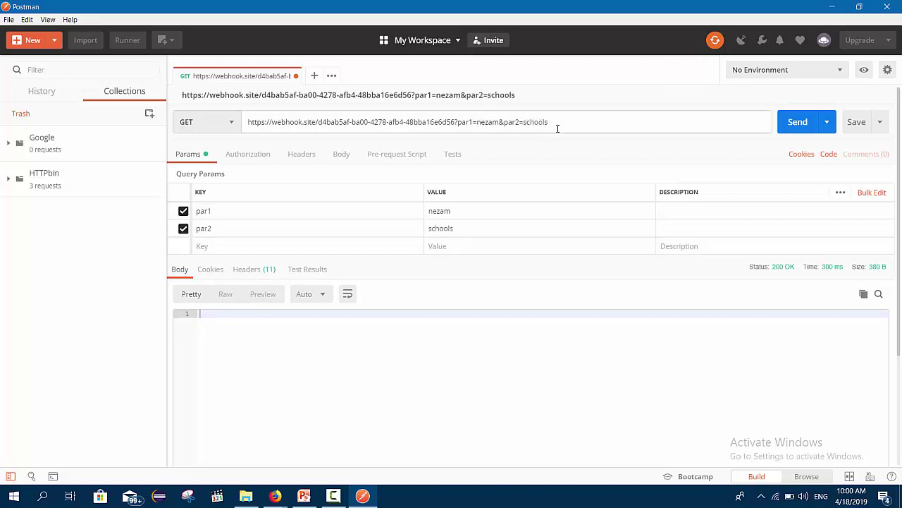
click(797, 122)
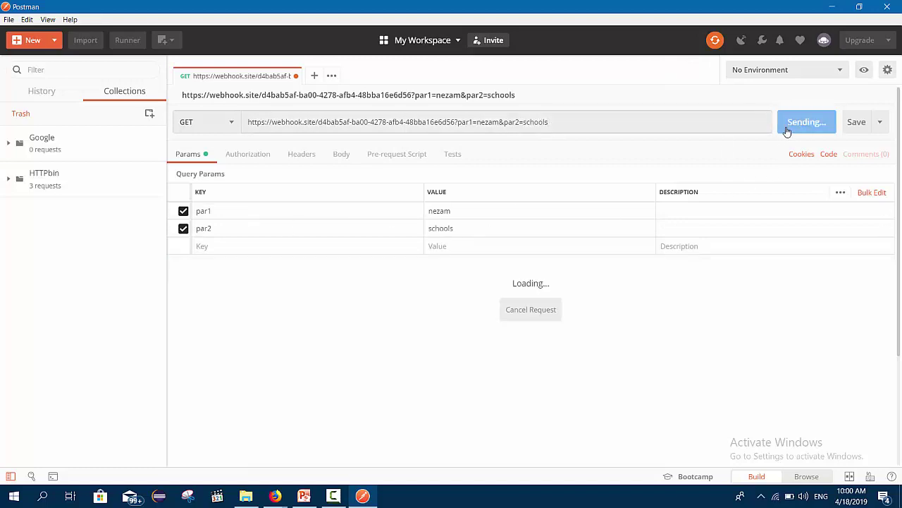
Open the latest request in Webhook.site and check the query strings for par1 and par2.
key(alt+Tab)
click(70, 197)
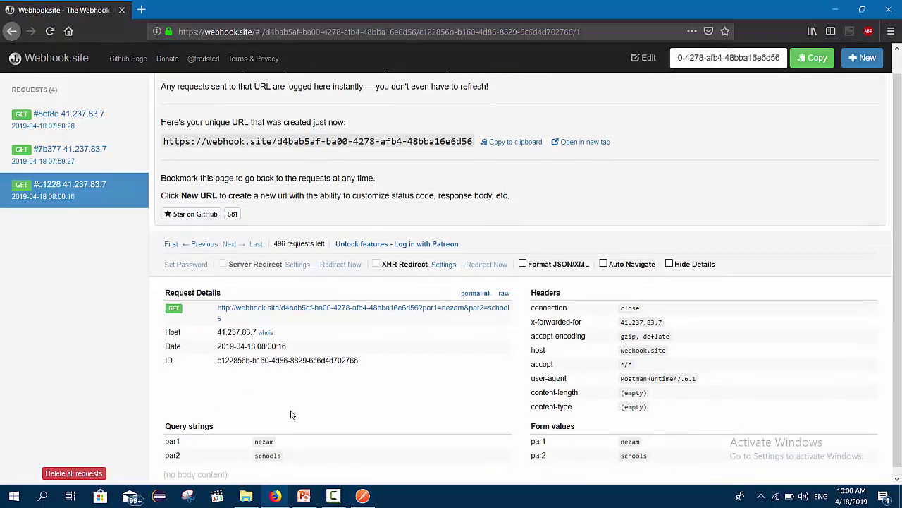
scroll(198, 448, down, 1)
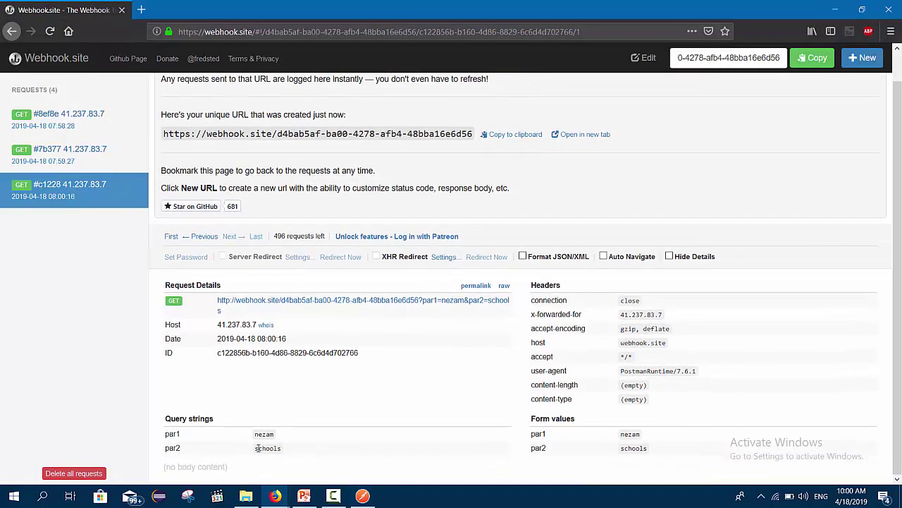
Disable the par1 parameter in Postman, resend the request and open its new entry in Webhook.site.
key(alt+Tab)
click(183, 211)
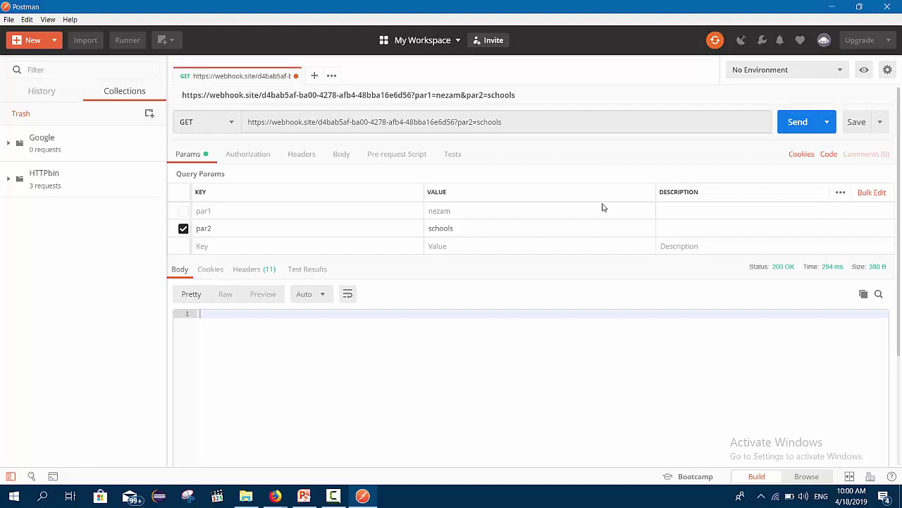
click(787, 124)
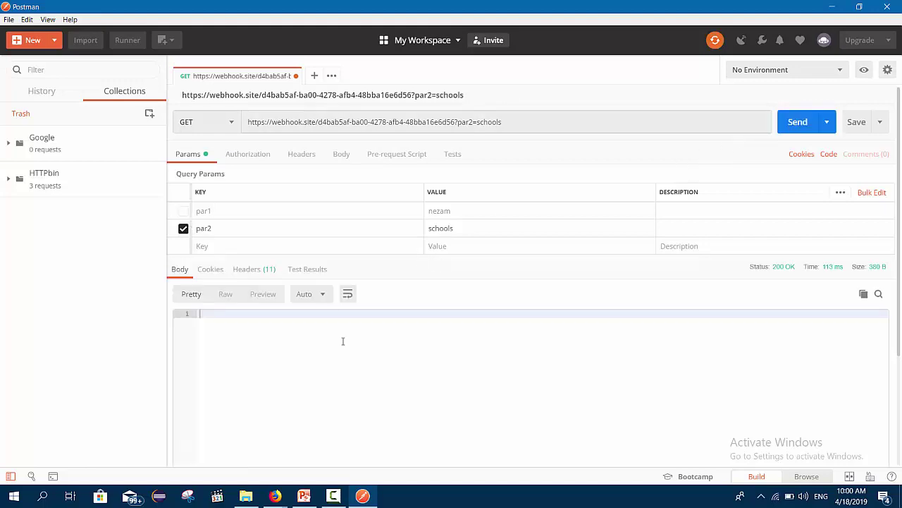
key(alt+Tab)
click(49, 229)
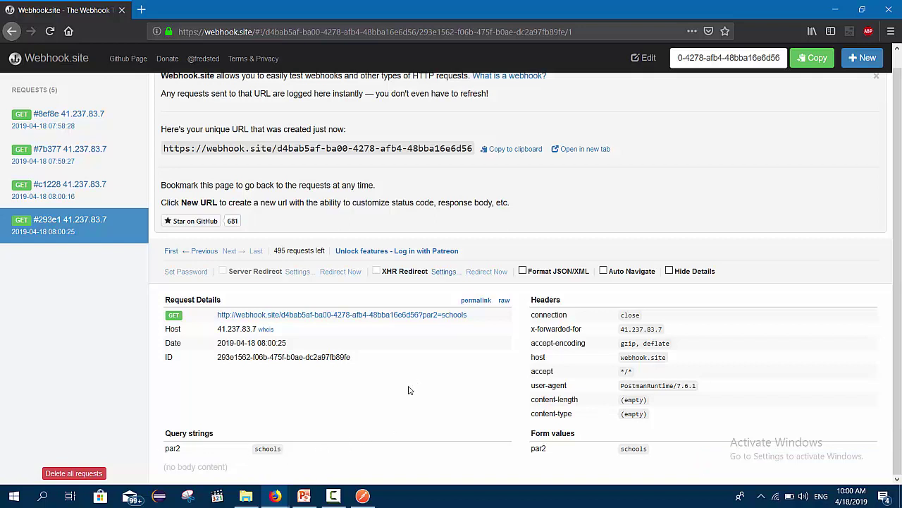
Back in Postman, add the query parameter par3 with the value "nezam api testing".
key(alt+Tab)
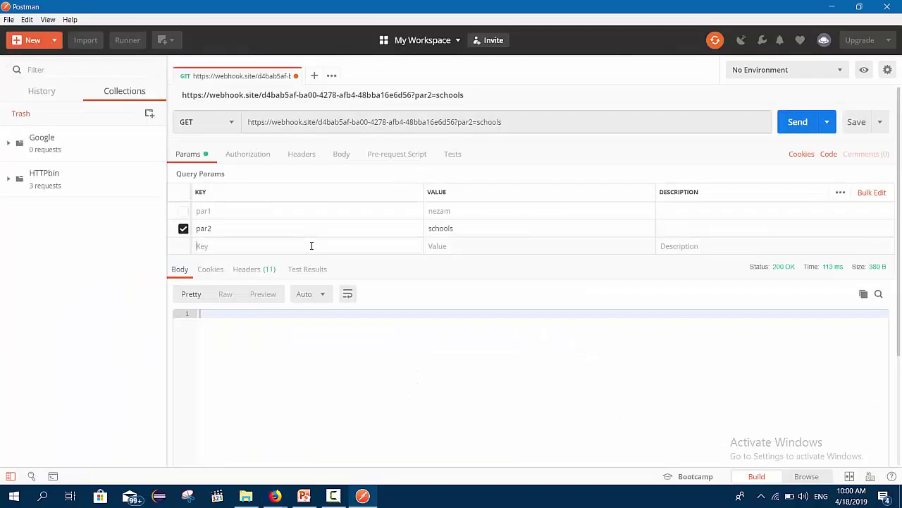
click(312, 245)
text(par3)
key(Tab)
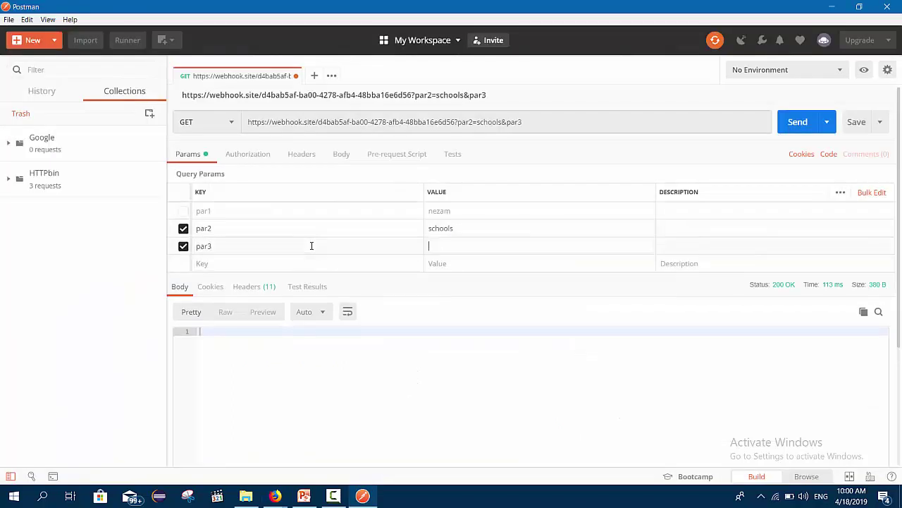
text(m)
key(BackSpace)
key(BackSpace)
text(nezam api testing)
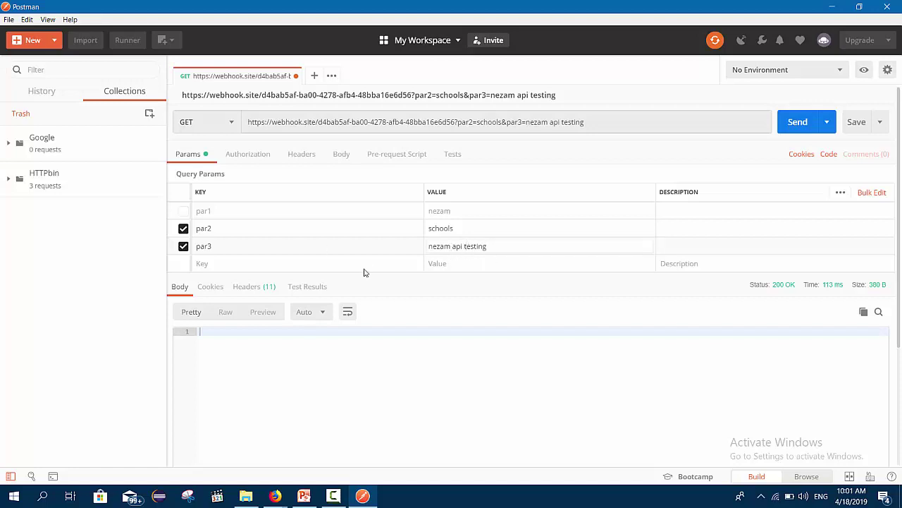
URL-encode the whole par3 value with EncodeURIComponent.
click(462, 250)
click(482, 246)
drag(502, 247, 430, 248)
double_click(475, 246)
drag(491, 247, 438, 246)
click(438, 246)
triple_click(451, 246)
right_click(451, 246)
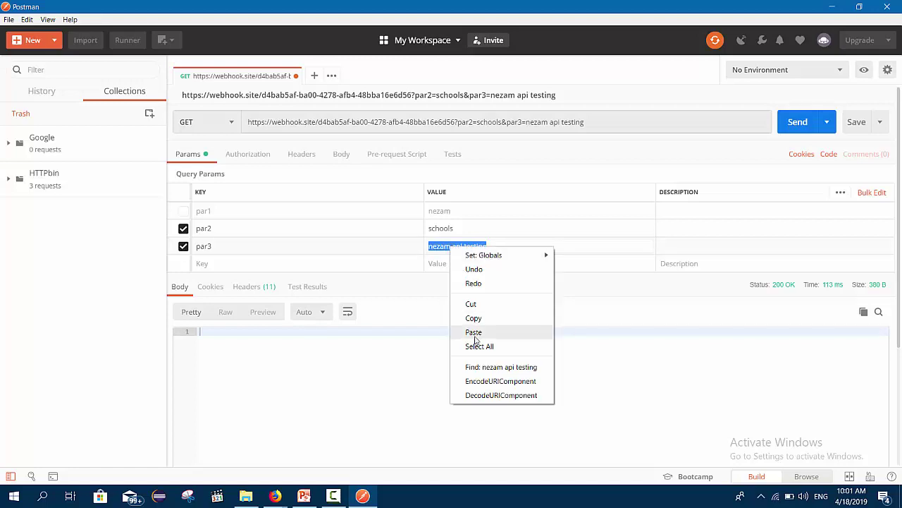
click(486, 379)
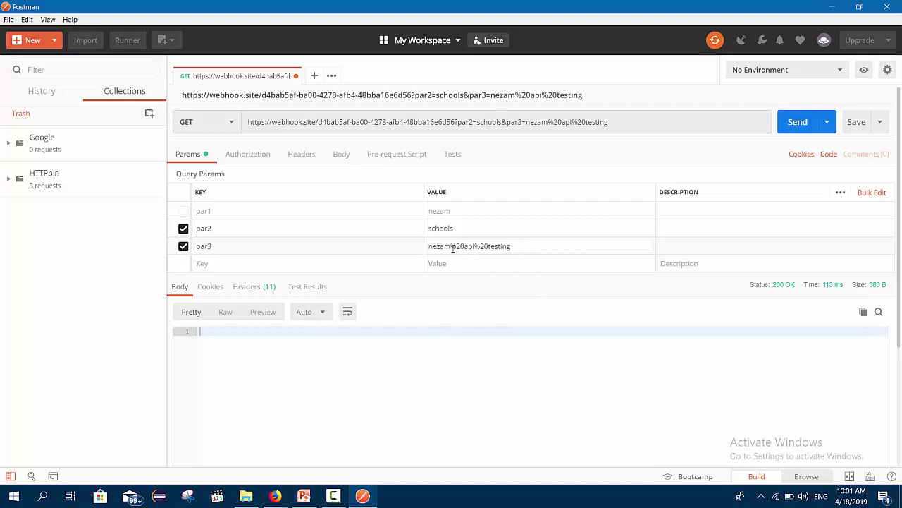
Send the request with the encoded par3 value and inspect its logged query strings in Webhook.site.
right_click(517, 247)
click(507, 246)
click(781, 130)
key(alt+Tab)
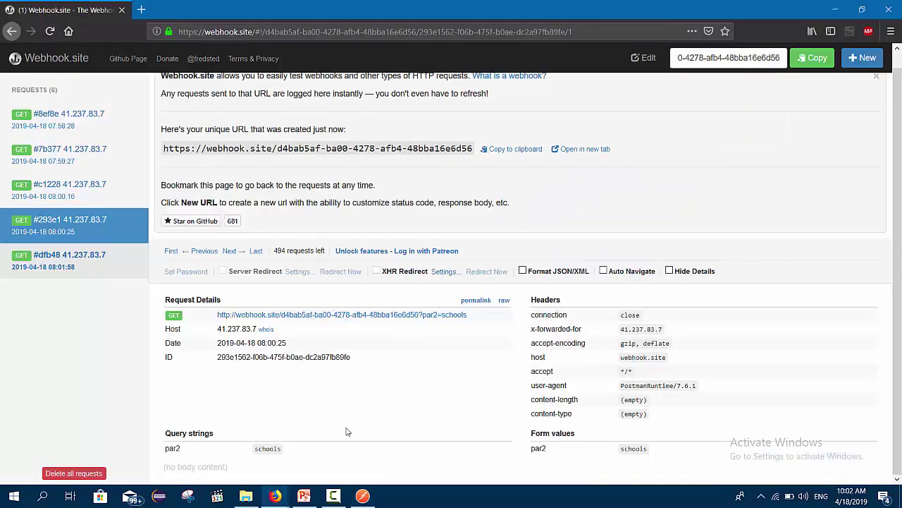
scroll(253, 423, down, 1)
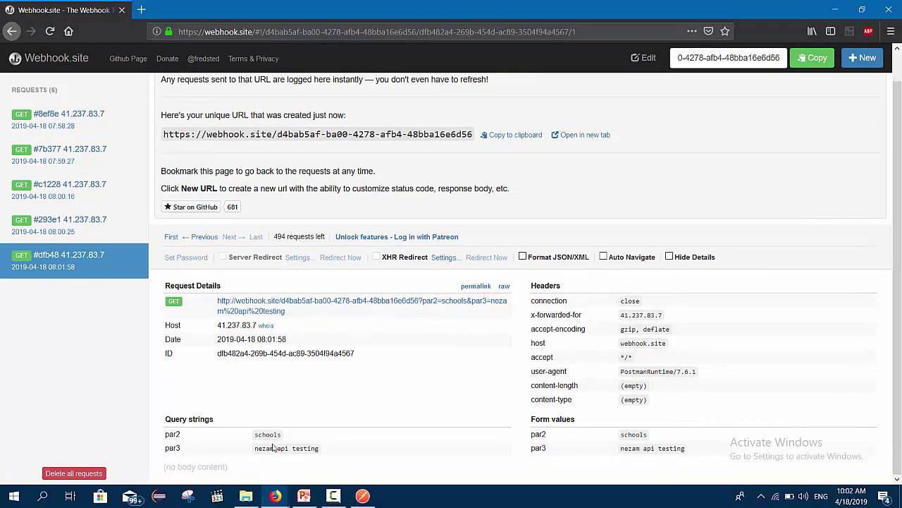
Switch to Postman and start a new GET request for api.example.com/users/5/contracts/2.
key(alt+Tab)
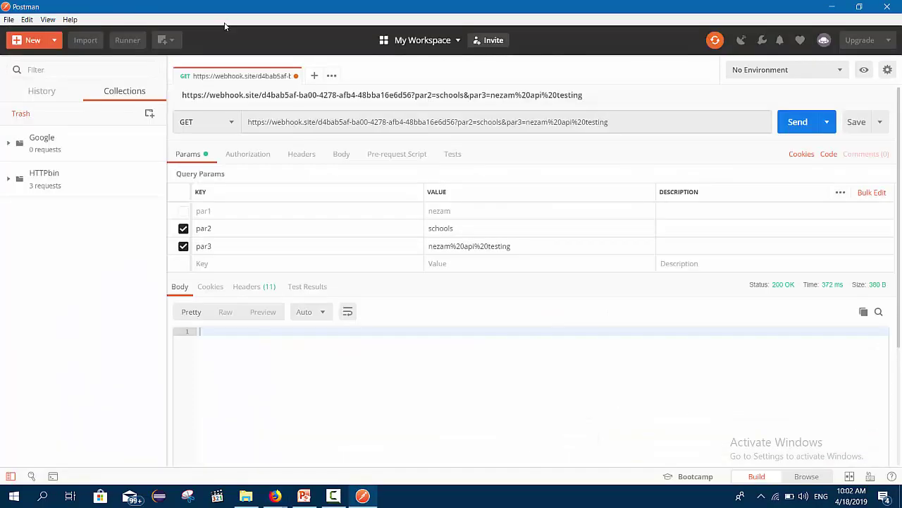
key(ctrl+t)
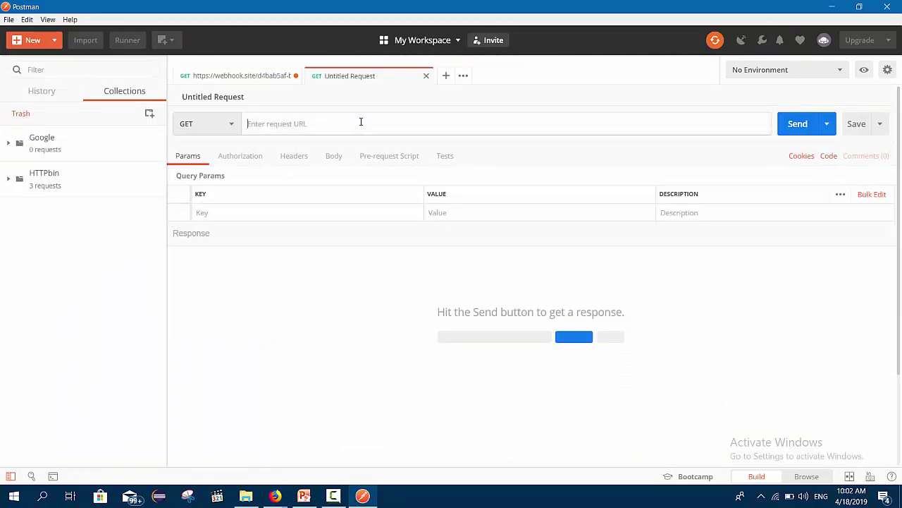
text(api)
key(BackSpace)
text(i.example.com)
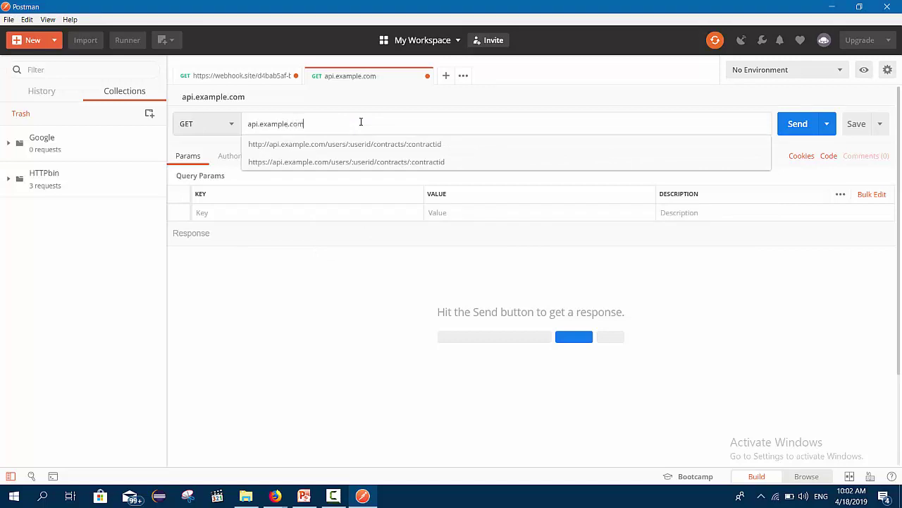
text(/users/5/contralts/2)
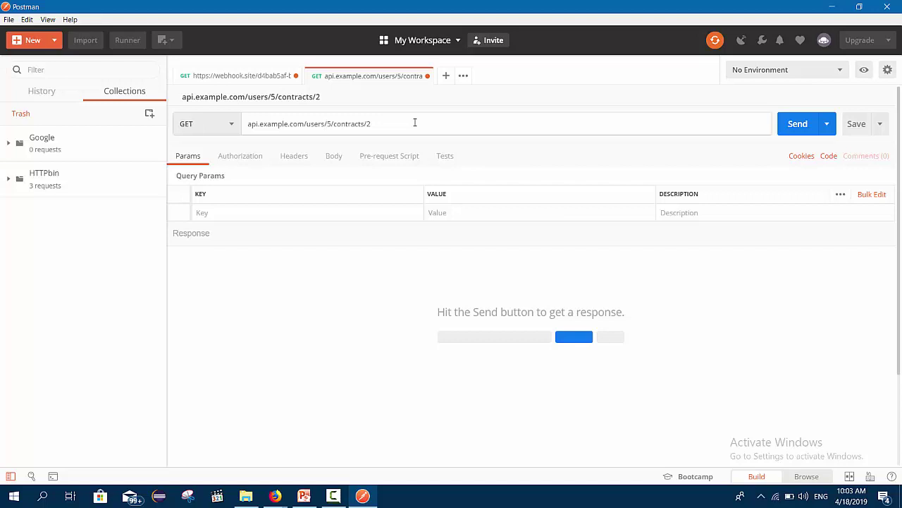
Replace the user and contract numbers in the request URL with the path variables :userid and :contractid.
key(Right)
key(Right)
key(Right)
key(Right)
key(Right)
key(Left)
key(Left)
key(BackSpace)
text(:userid)
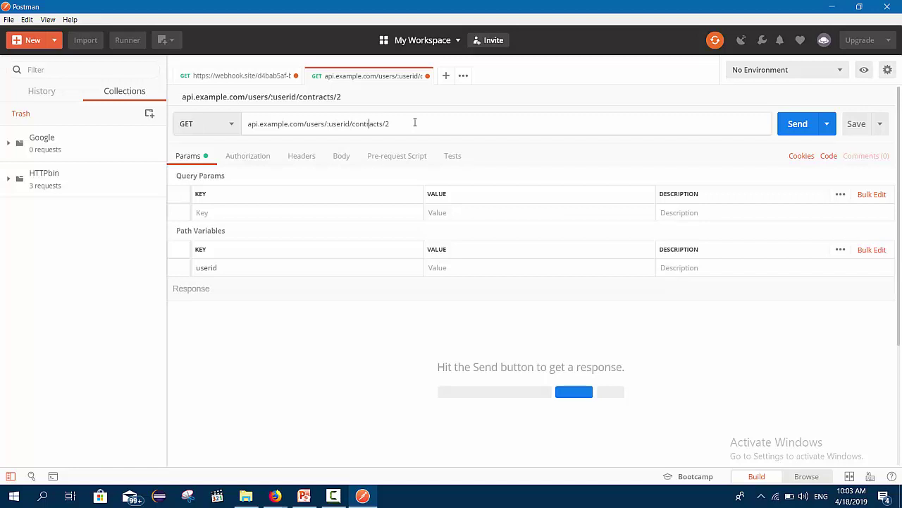
key(BackSpace)
text(:contractid)
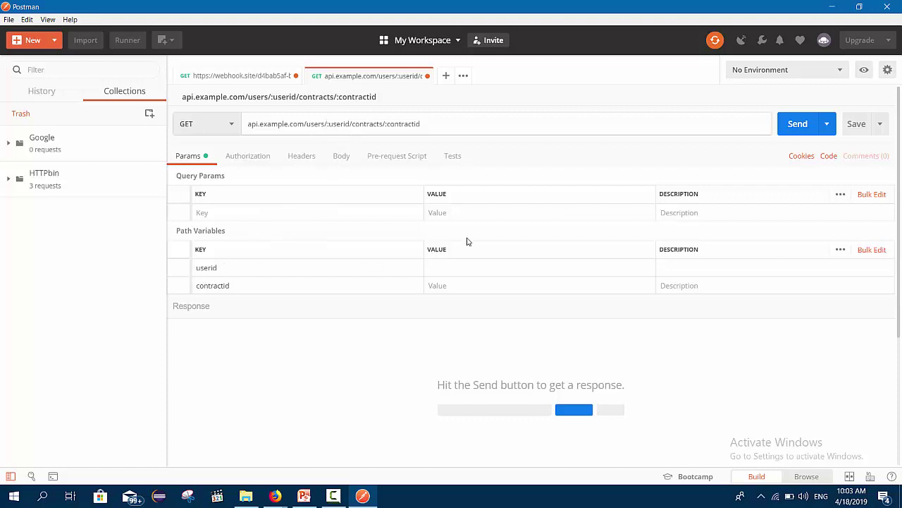
Set the path variables userid to 5 and contractid to 2, and send the request.
click(473, 264)
text(5)
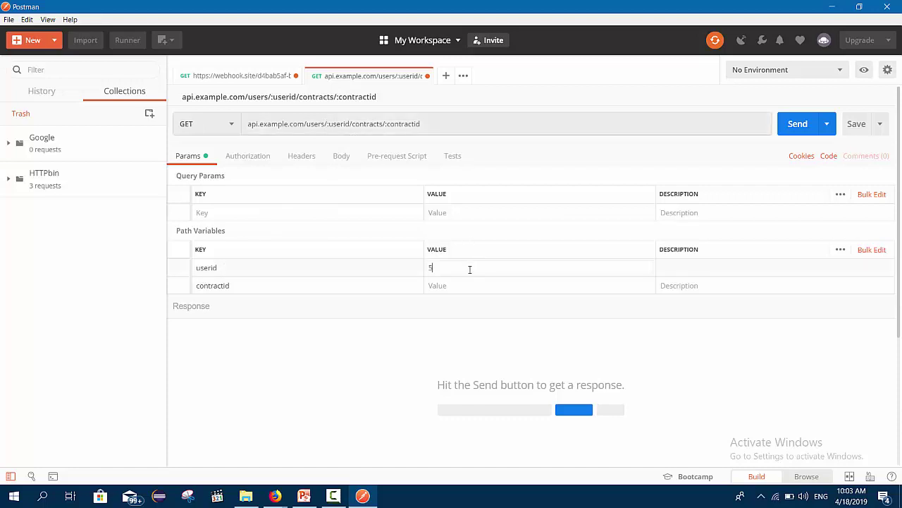
click(489, 283)
text(2)
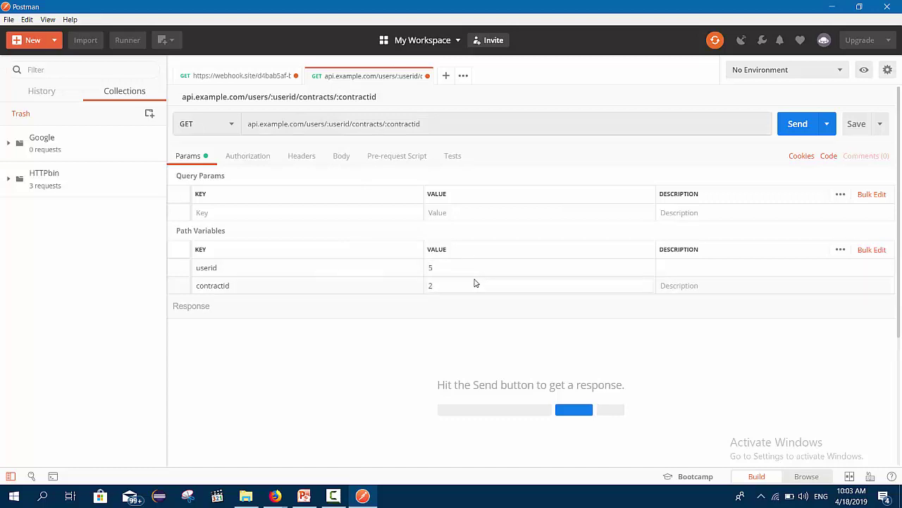
click(430, 127)
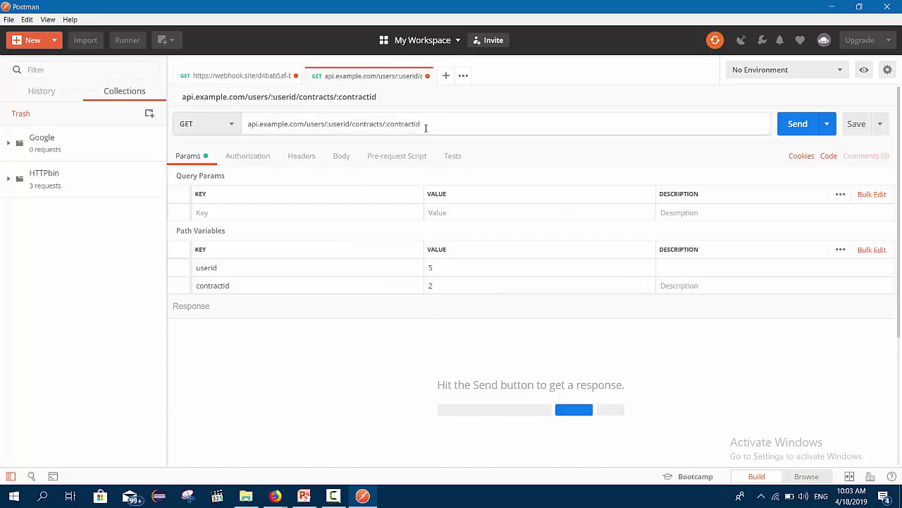
click(799, 123)
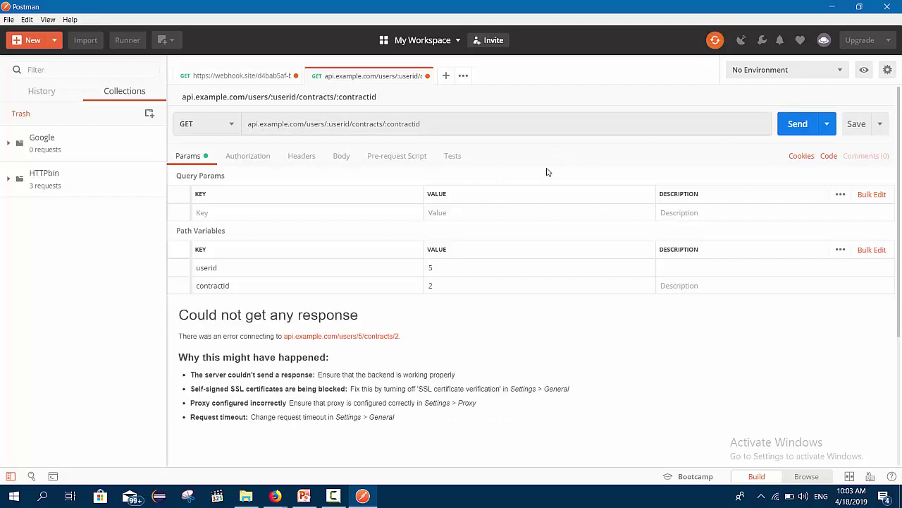
click(413, 123)
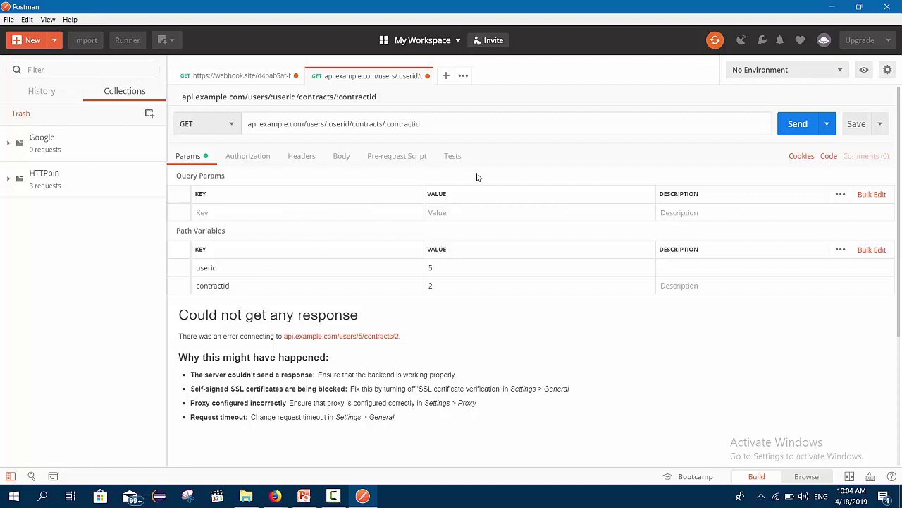
click(285, 181)
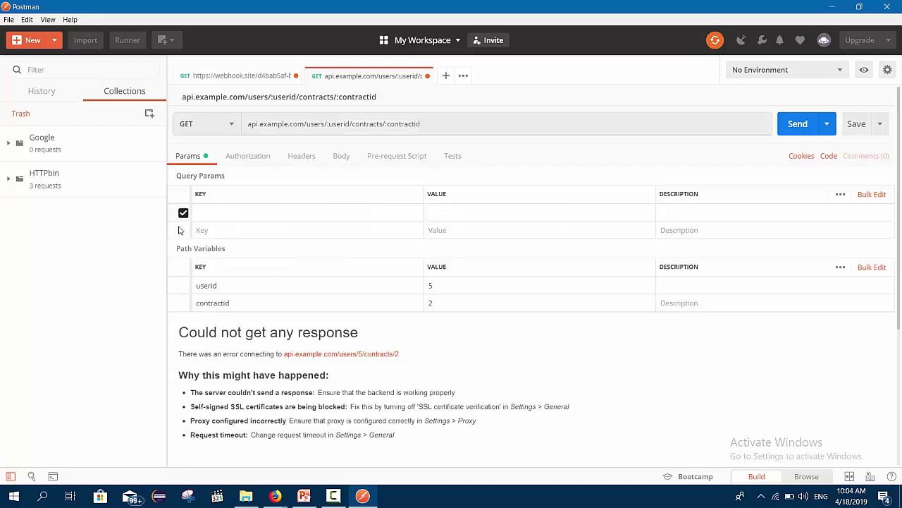
double_click(185, 248)
click(230, 229)
Return to the webhook.site request, resend it from its request headers view and review the response headers and body.
click(310, 156)
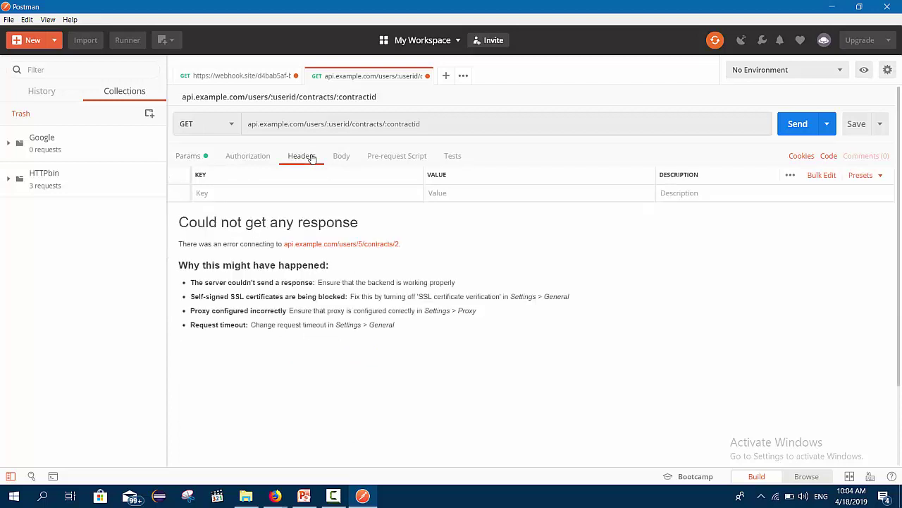
click(239, 78)
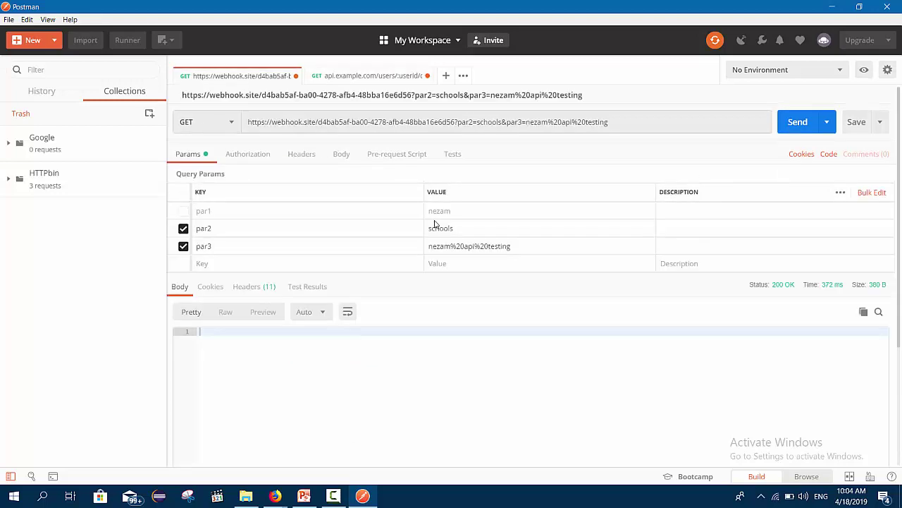
click(314, 160)
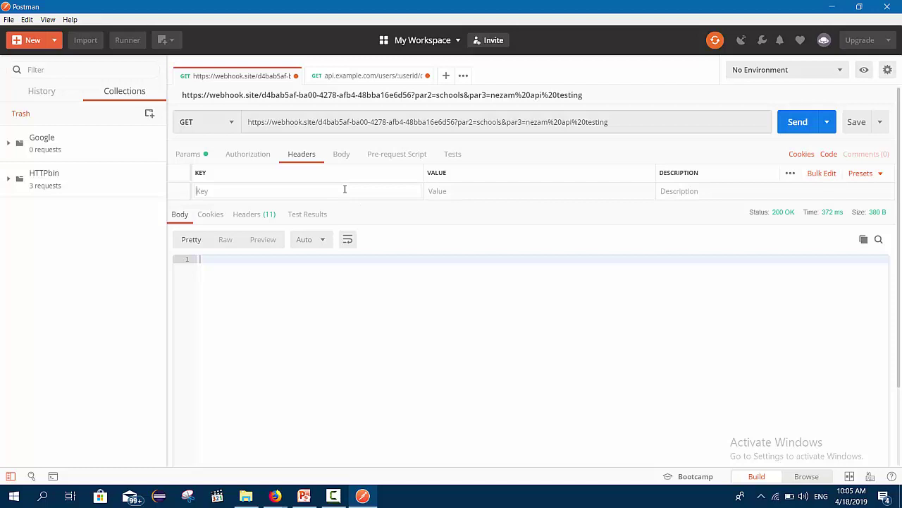
click(785, 124)
click(262, 215)
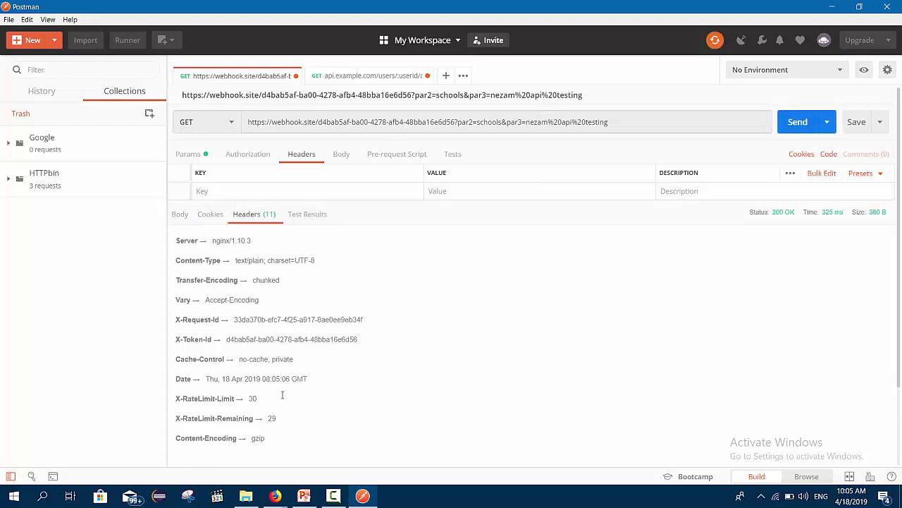
drag(285, 407, 238, 298)
click(441, 371)
click(179, 215)
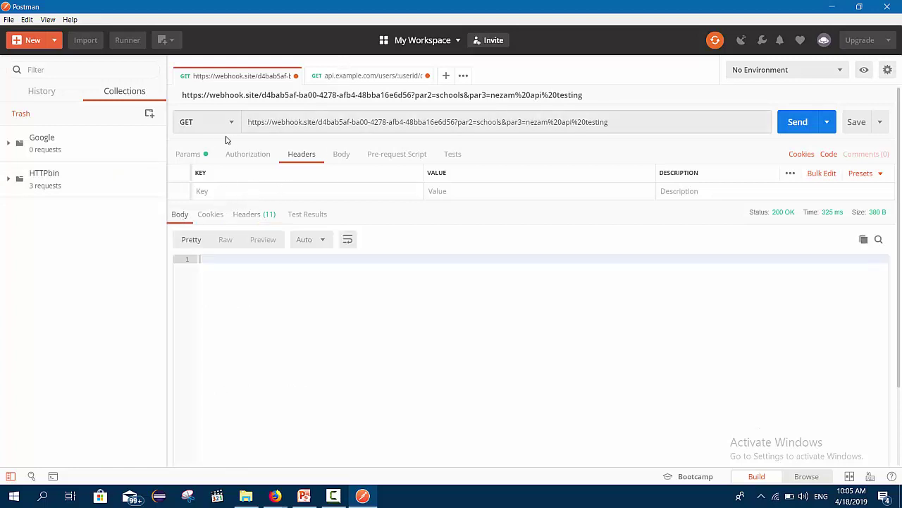
click(247, 215)
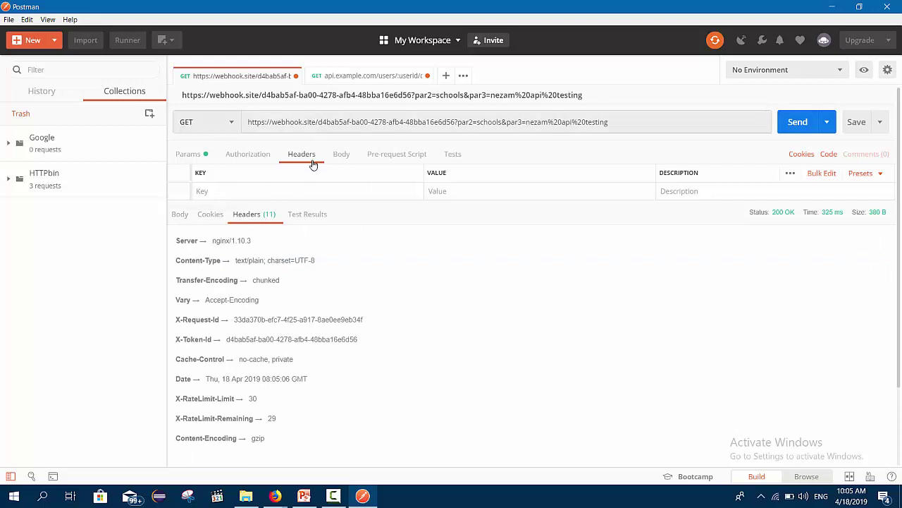
click(179, 214)
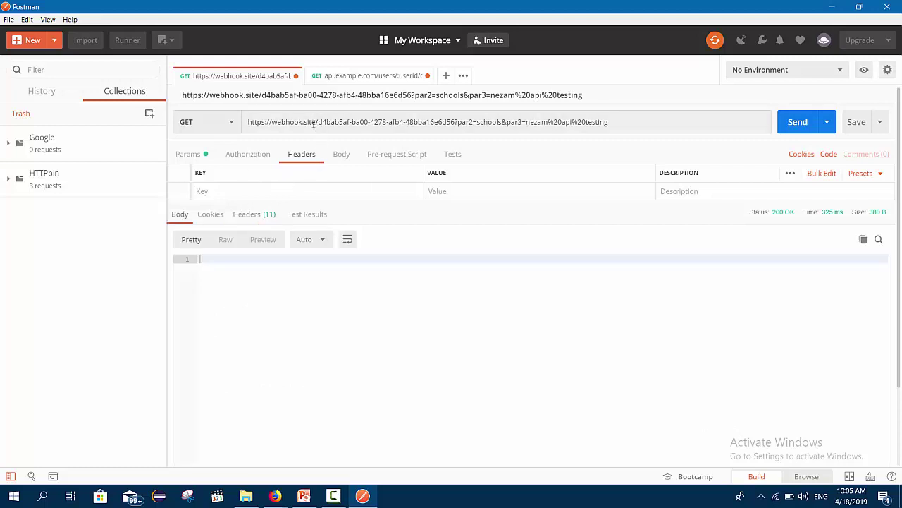
Add the request header X-Do-Not-Track to the webhook.site request and start editing its value.
click(314, 191)
text(x-do)
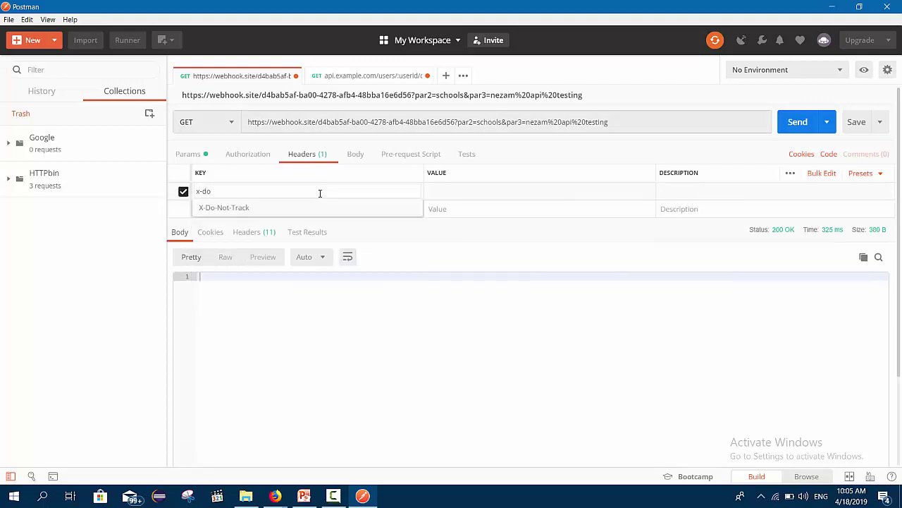
key(BackSpace)
key(BackSpace)
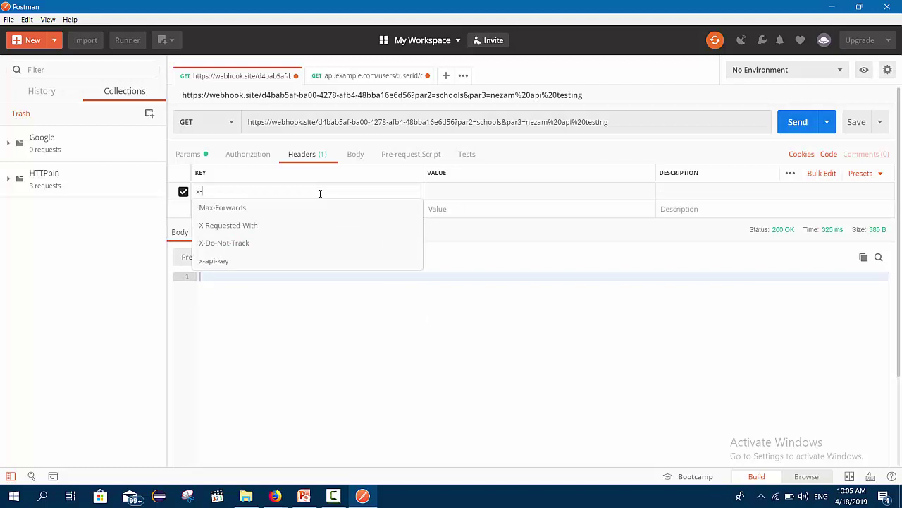
text(do)
key(Return)
click(436, 191)
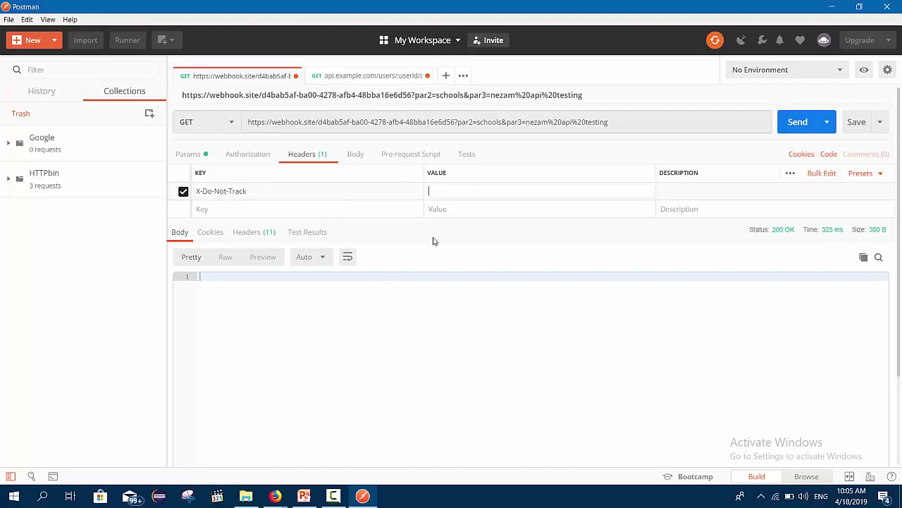
Switch to Firefox, search for x-do-not-track in a new tab and open Wikipedia's Do Not Track article.
key(alt+Tab)
click(141, 10)
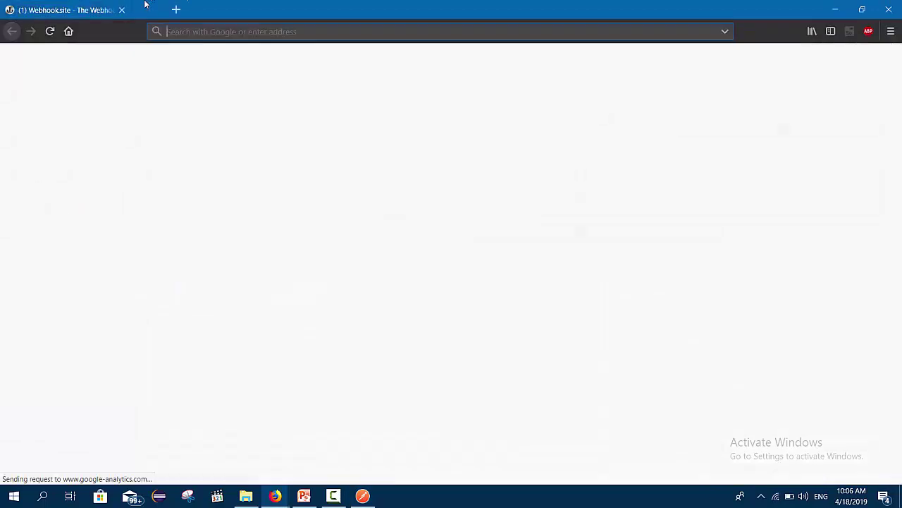
text(x-do)
text(-not-r)
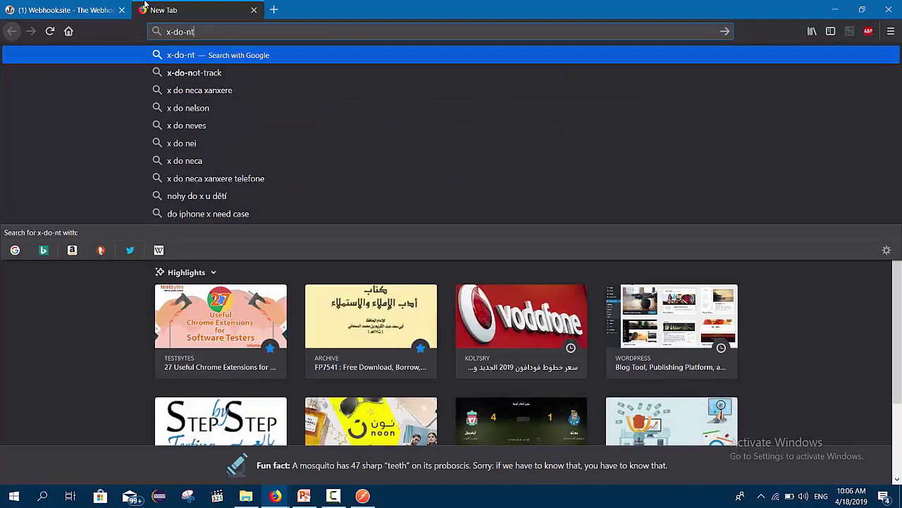
key(BackSpace)
text(track)
key(Return)
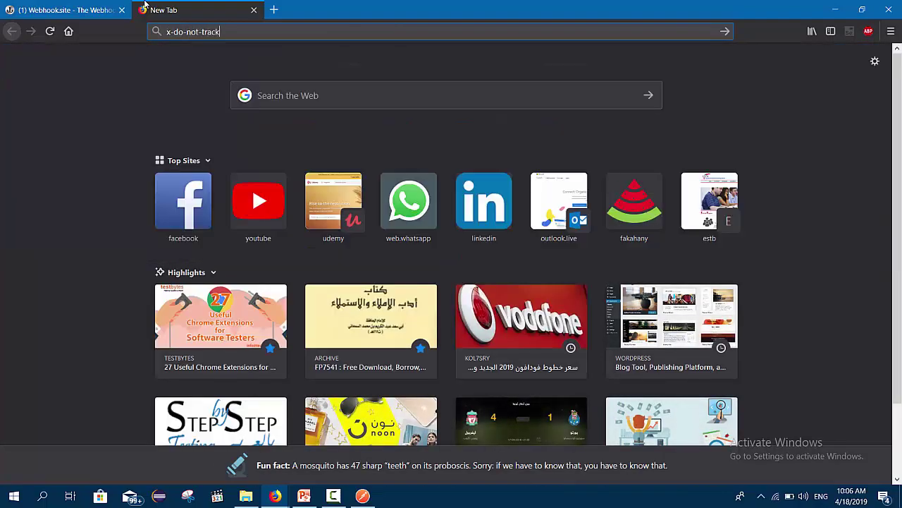
click(155, 143)
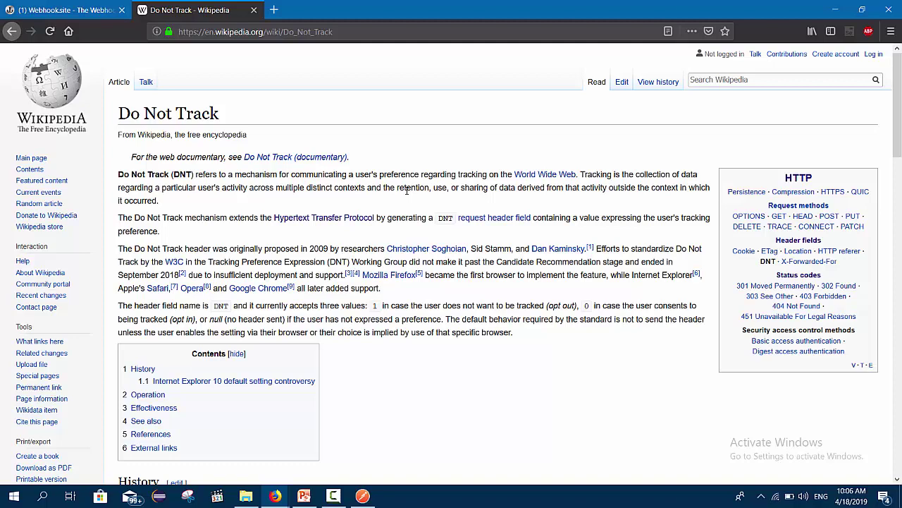
Look through the Do Not Track article for the values the header accepts.
scroll(407, 190, down, 4)
scroll(285, 208, up, 3)
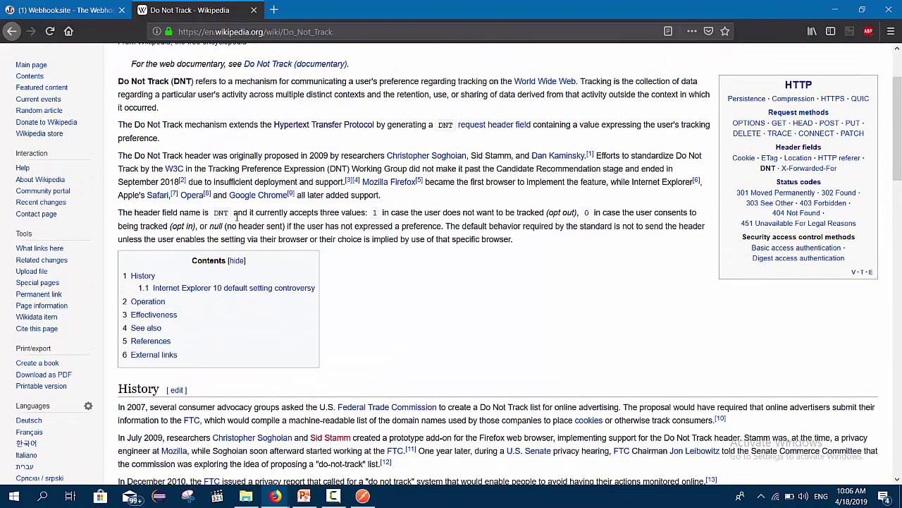
scroll(220, 211, up, 2)
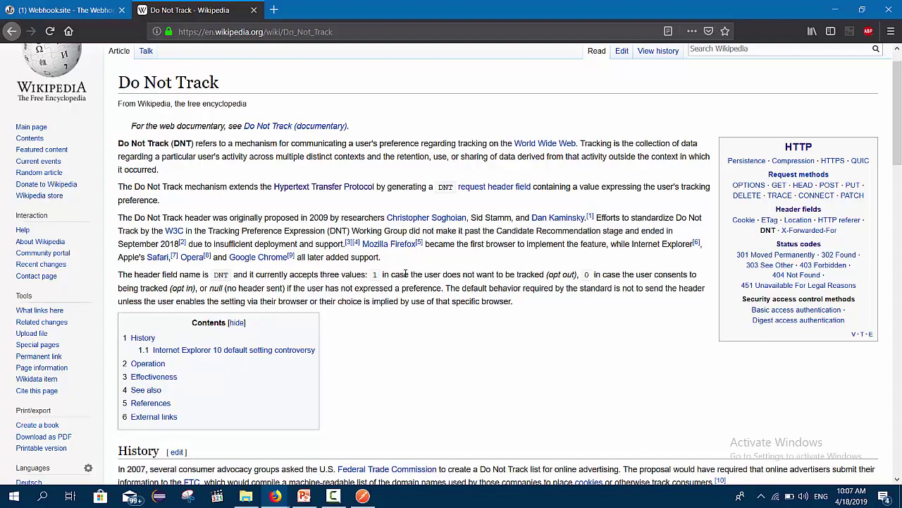
scroll(366, 268, down, 8)
scroll(346, 266, up, 2)
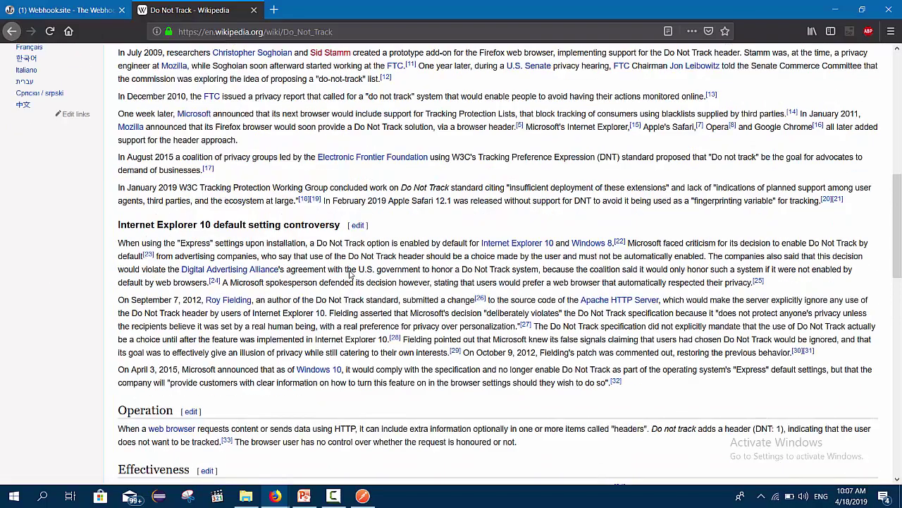
scroll(349, 268, up, 10)
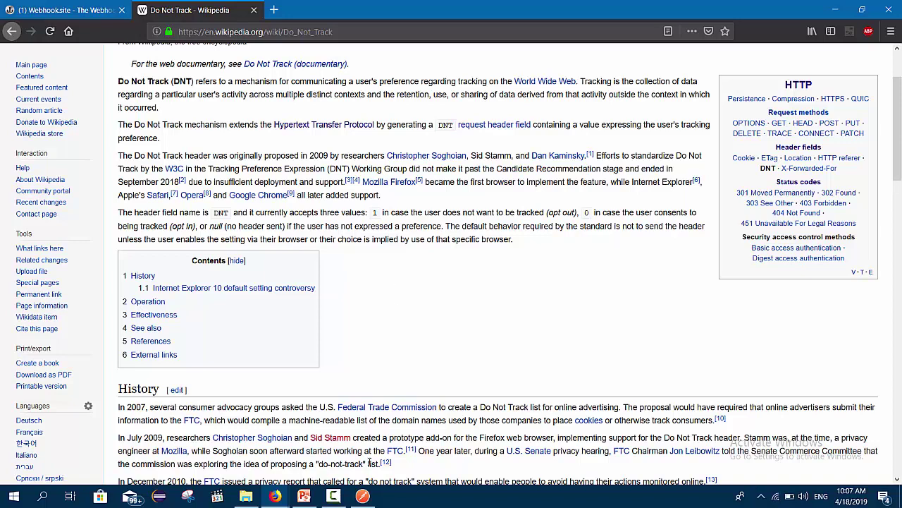
Back in Postman, set the X-Do-Not-Track header's value to 1.
click(380, 499)
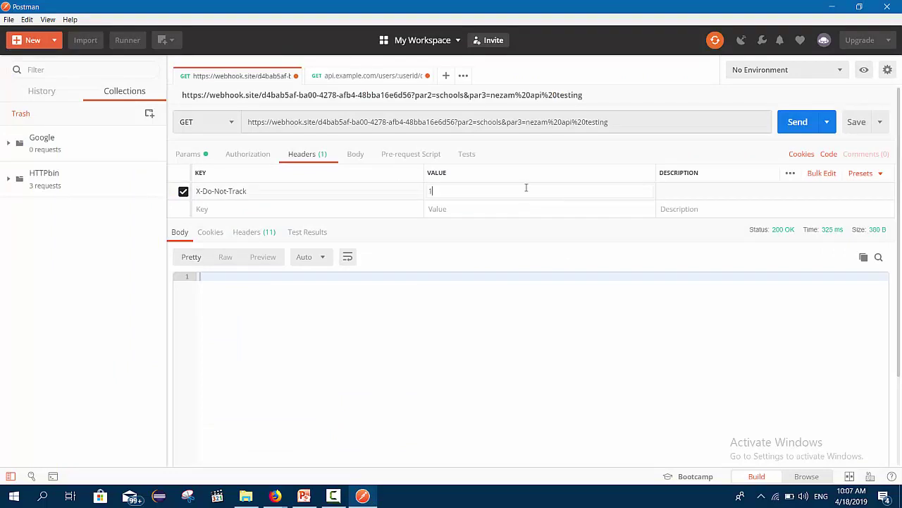
click(525, 189)
key(BackSpace)
text(true)
key(BackSpace)
key(BackSpace)
key(BackSpace)
key(BackSpace)
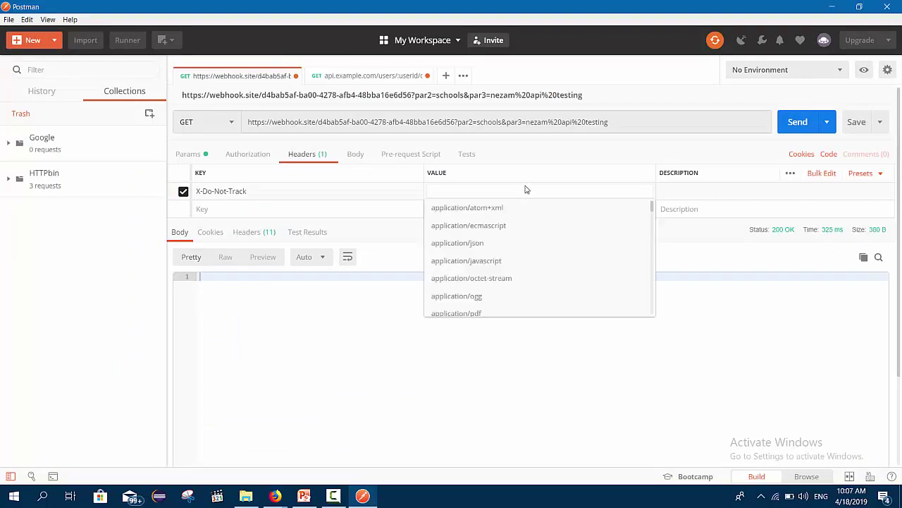
text(1)
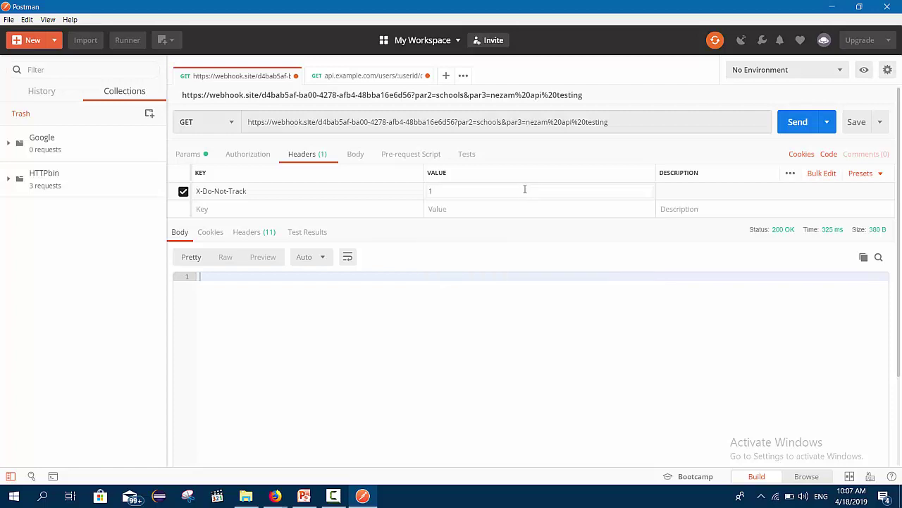
Send the request with the X-Do-Not-Track header and open its response headers.
click(783, 125)
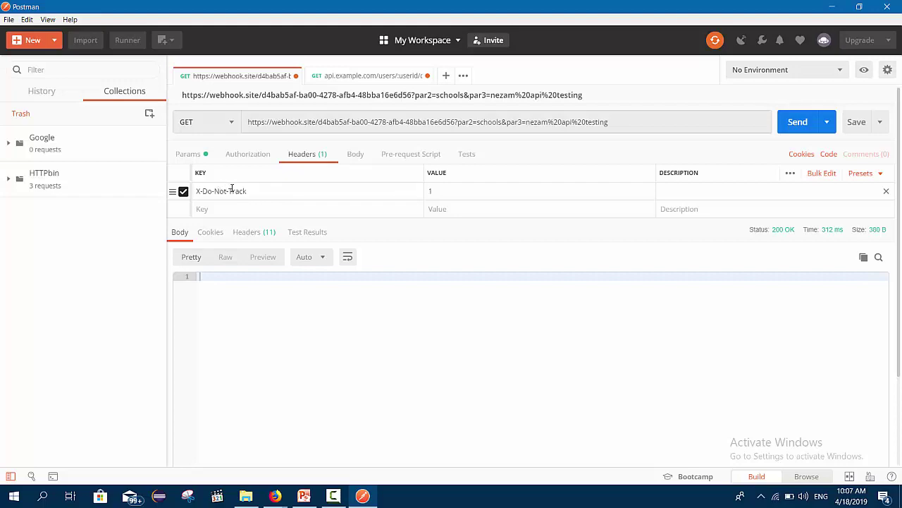
click(269, 233)
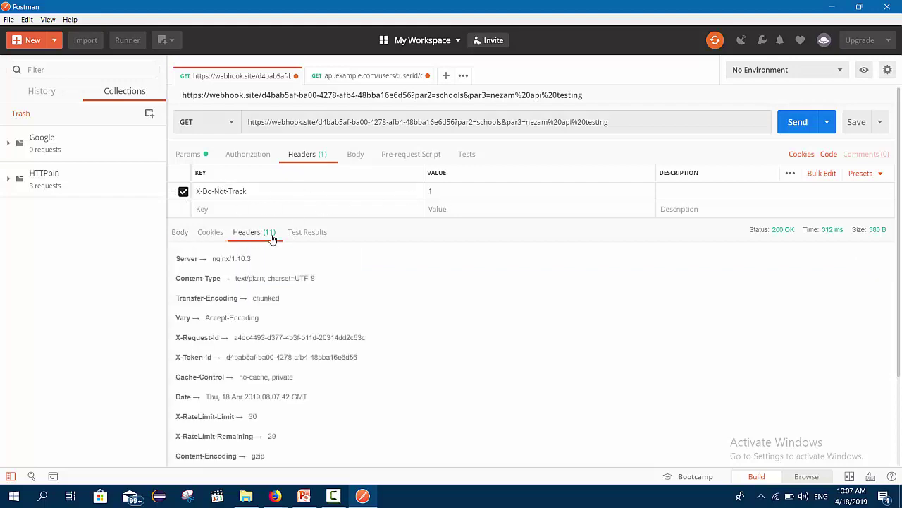
Switch to Webhook.site in Firefox and open the details of the GET request logged at 08:07:42.
key(alt+Tab)
click(101, 5)
click(106, 331)
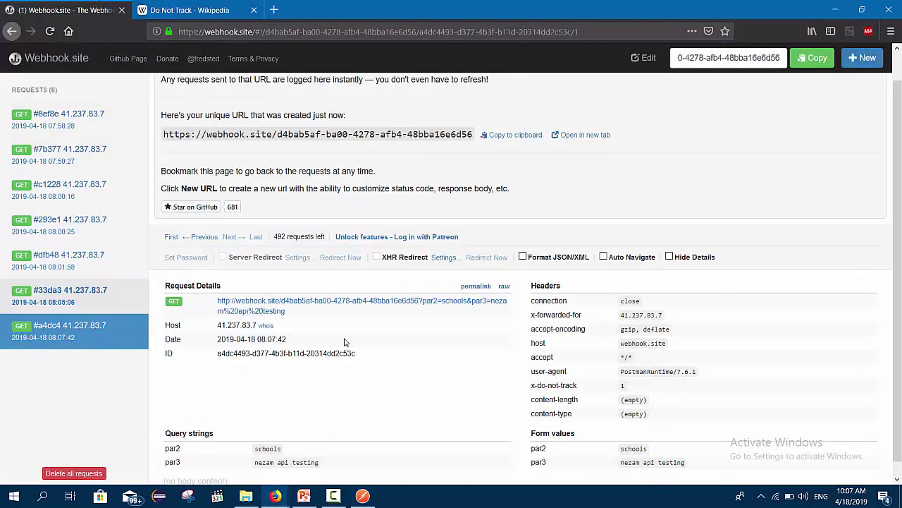
scroll(345, 309, down, 1)
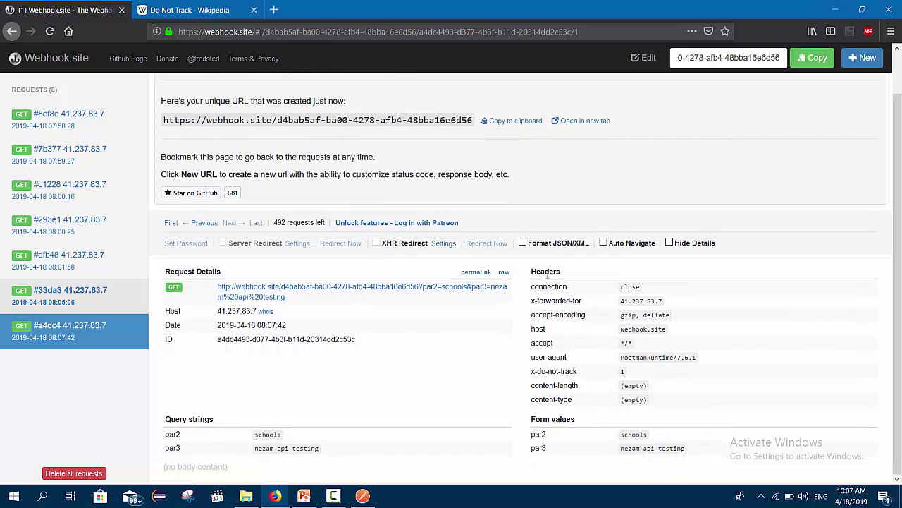
Examine the logged request's Headers list, checking the x-do-not-track and user-agent values.
drag(540, 285, 584, 363)
click(584, 364)
double_click(630, 372)
click(677, 368)
drag(698, 360, 677, 358)
click(678, 359)
Back in Postman, add a second custom header with a first name as key and 123 as value, and send the request.
key(alt+Tab)
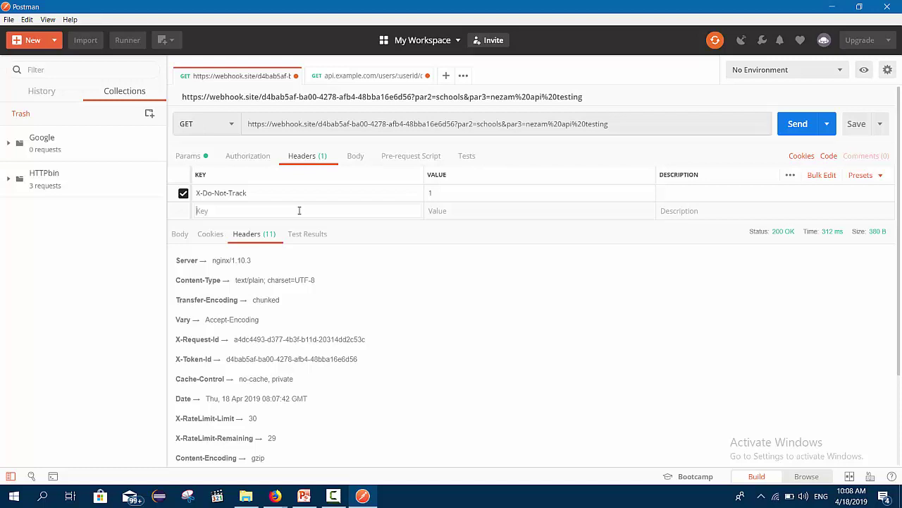
text(tarek)
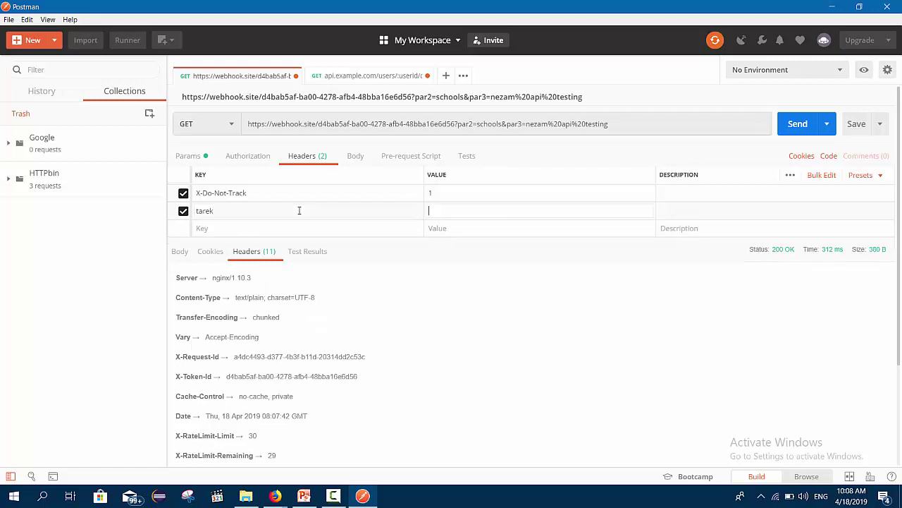
text(123)
click(784, 126)
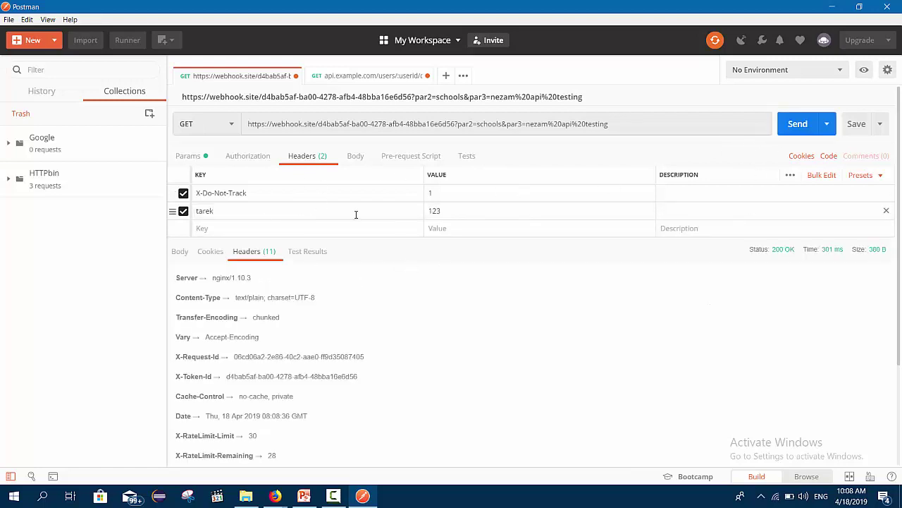
Return to Webhook.site in Firefox and open the request logged at 08:08:36 to check its custom headers.
key(alt+Tab)
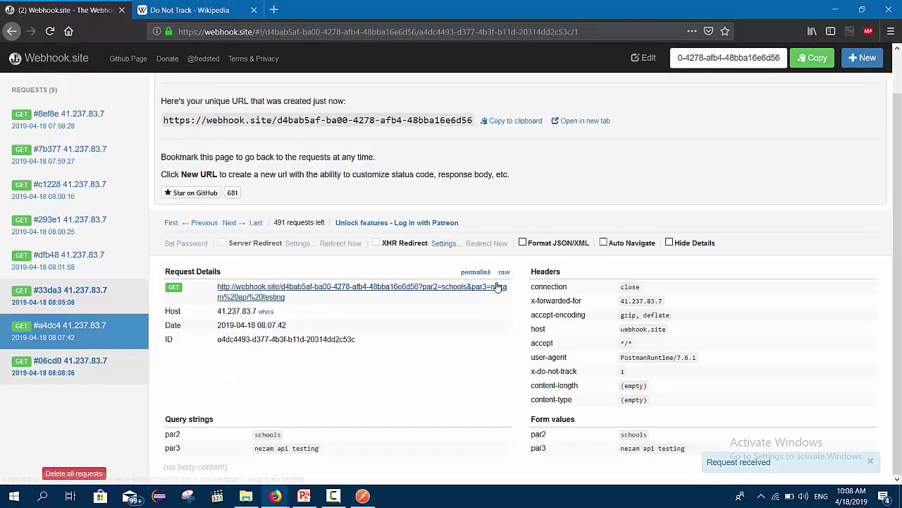
click(71, 379)
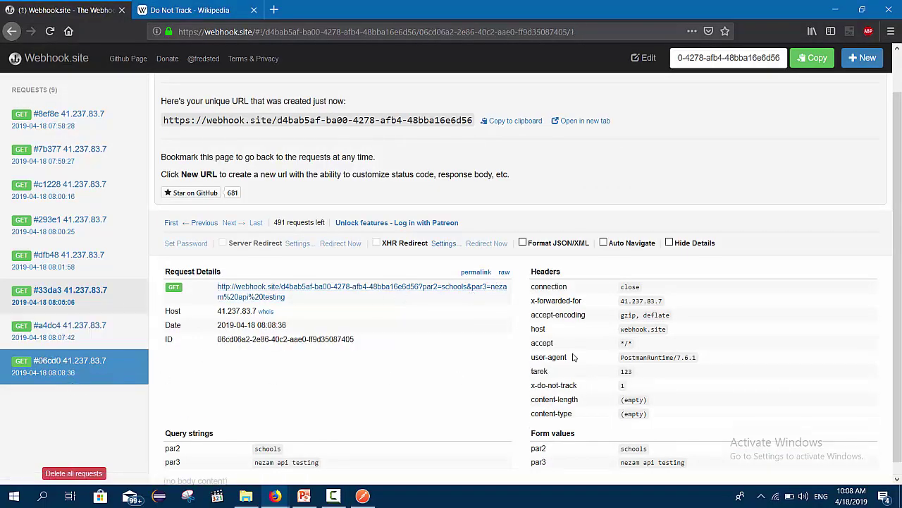